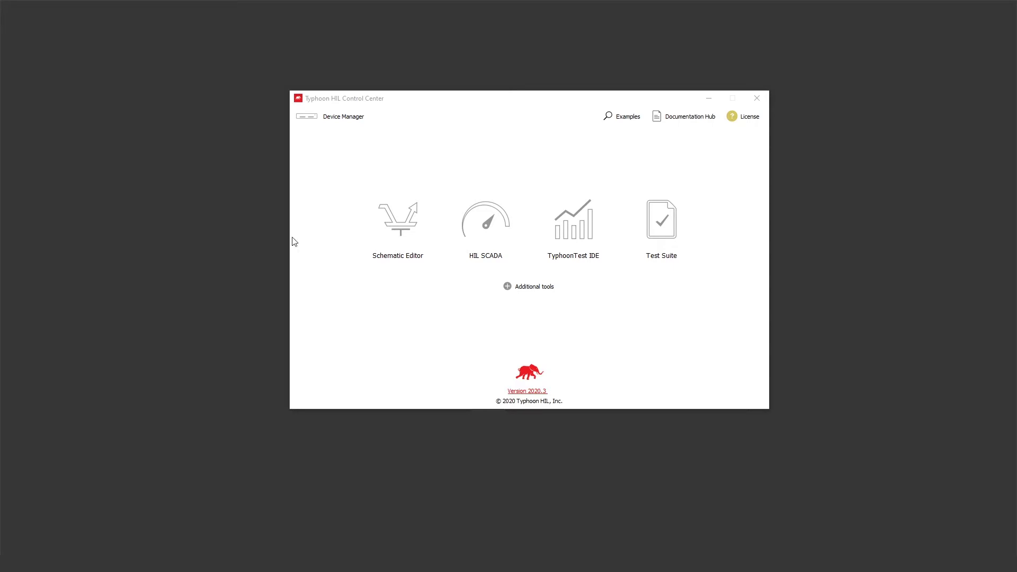
Open the indm open loop control example model in Schematic Editor and load it into HIL SCADA
left_click(631, 122)
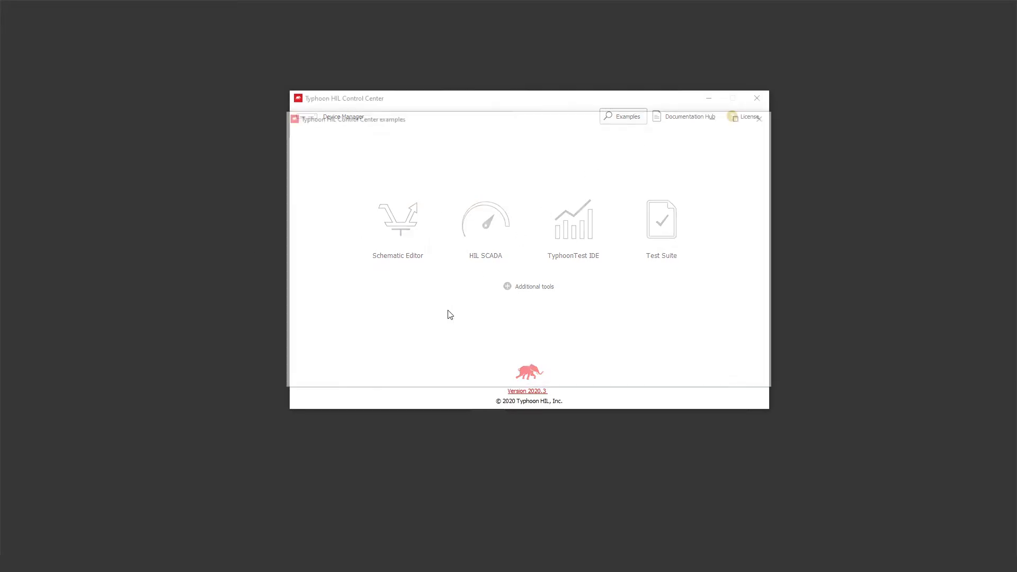
left_click(666, 150)
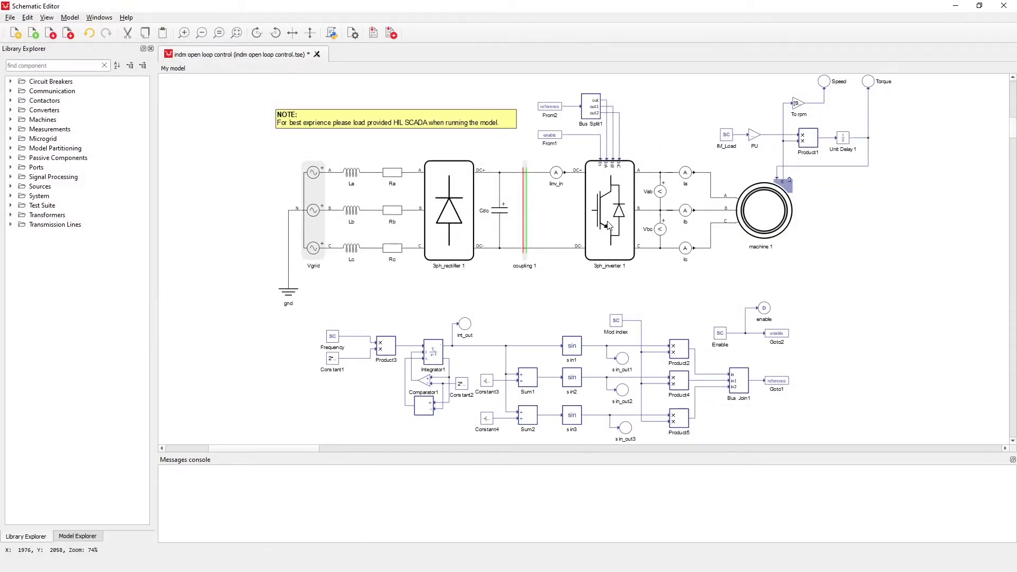
mouse_move(608, 226)
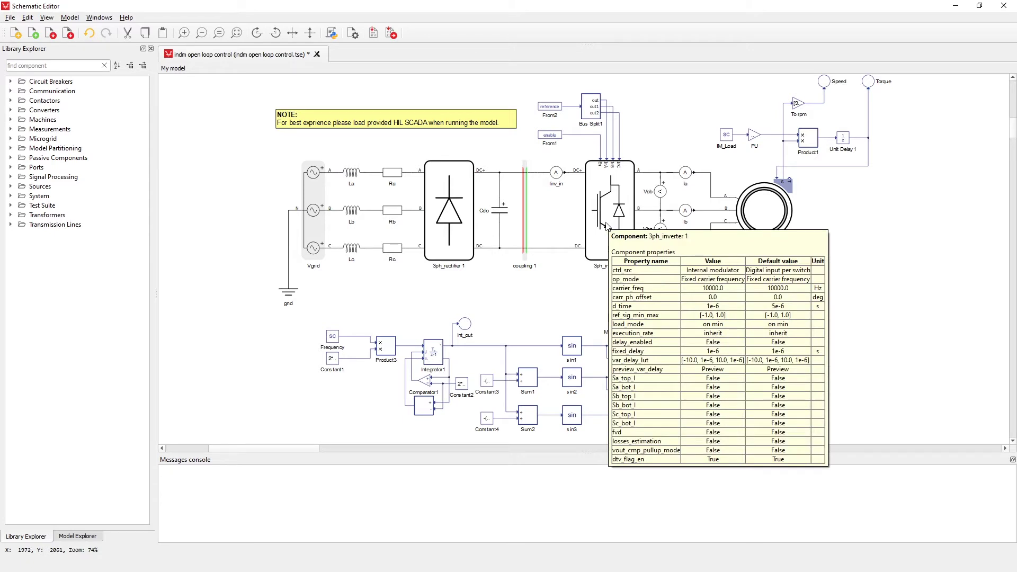
left_click(392, 33)
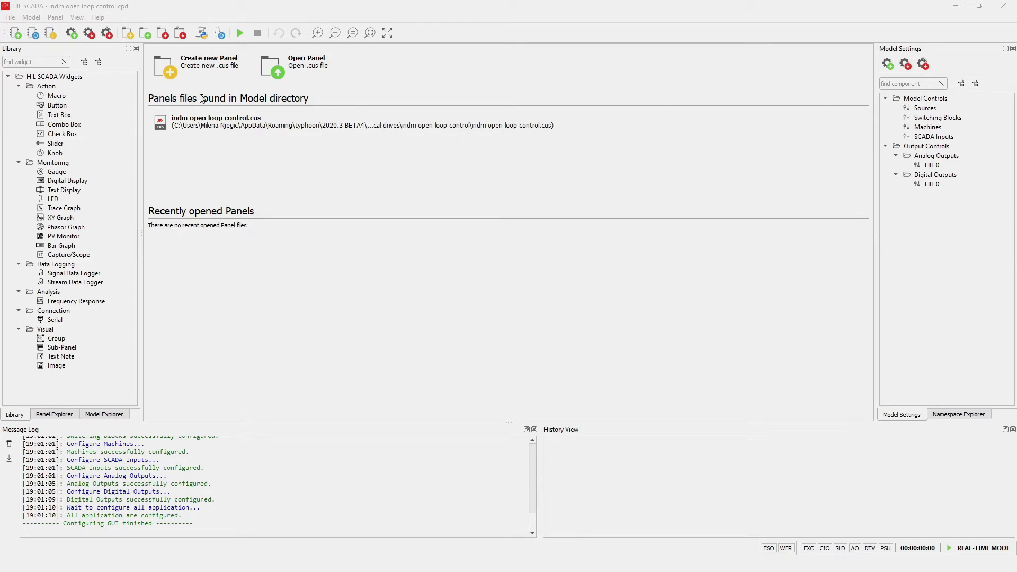
Create a new SCADA panel and show the loaded model's variables in Model Explorer
left_click(208, 64)
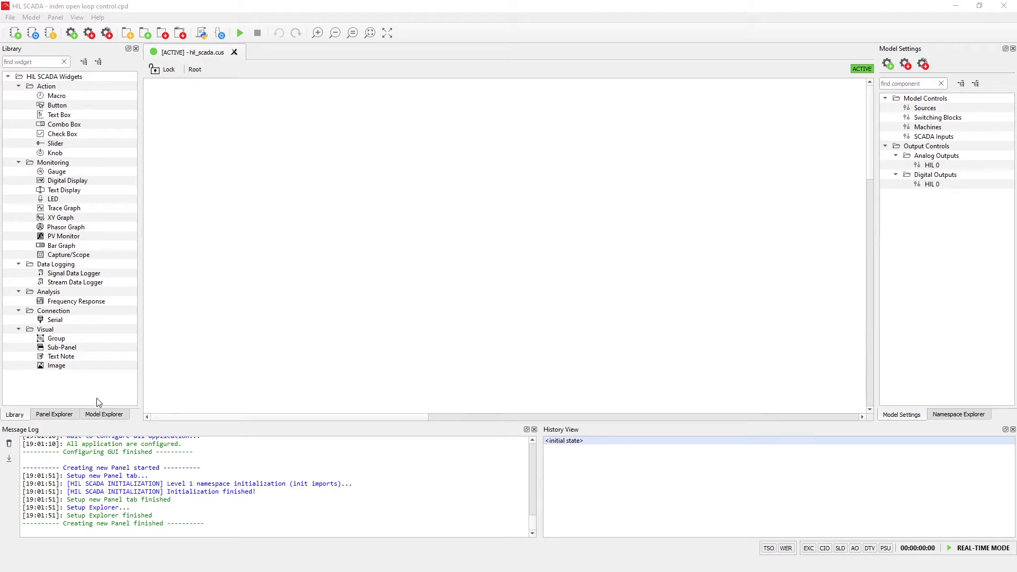
left_click(94, 414)
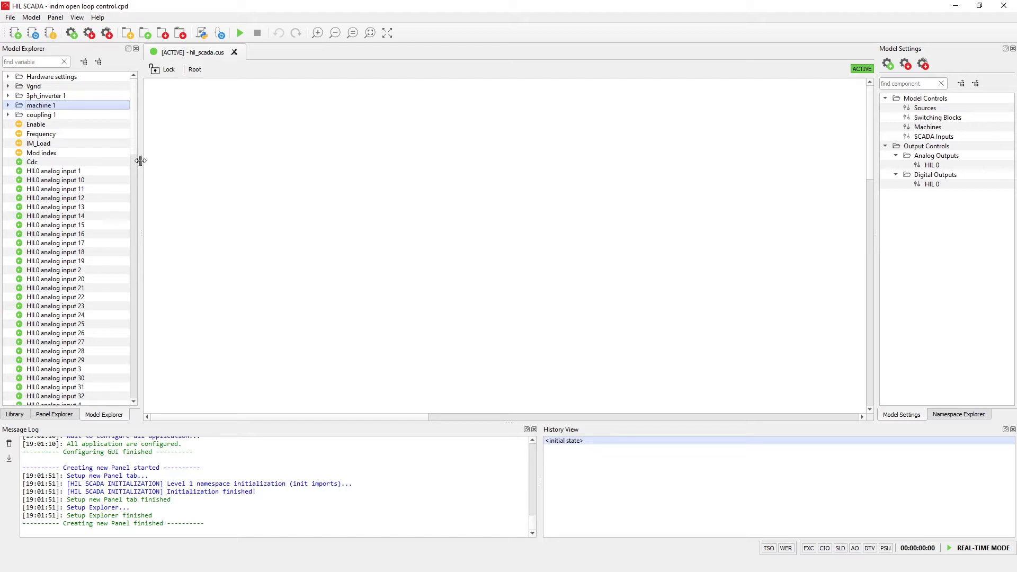
Examine the model variable tree, including the hil0 analog outputs under Hardware settings and the Vgrid source variables
left_click(85, 64)
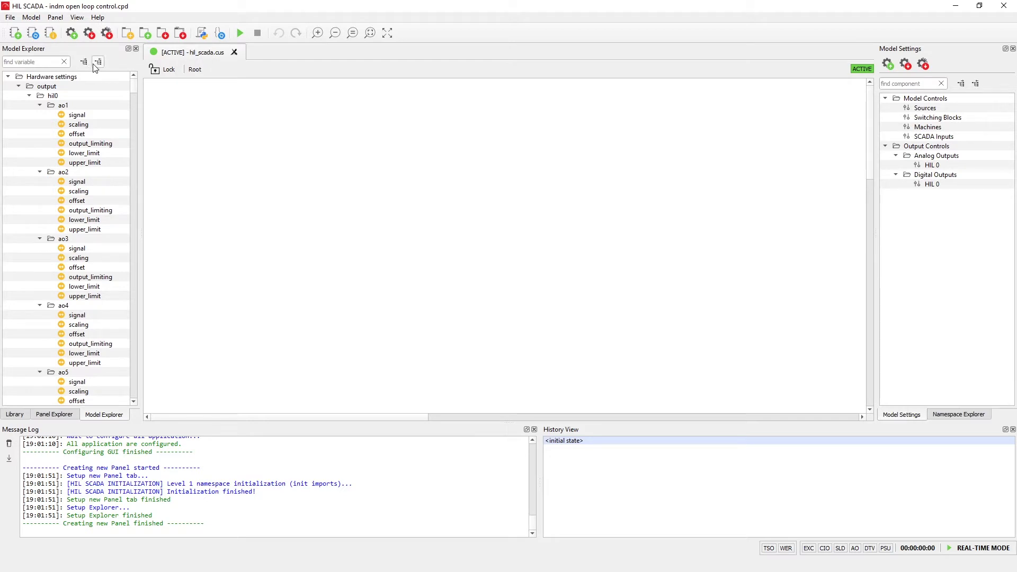
left_click(98, 62)
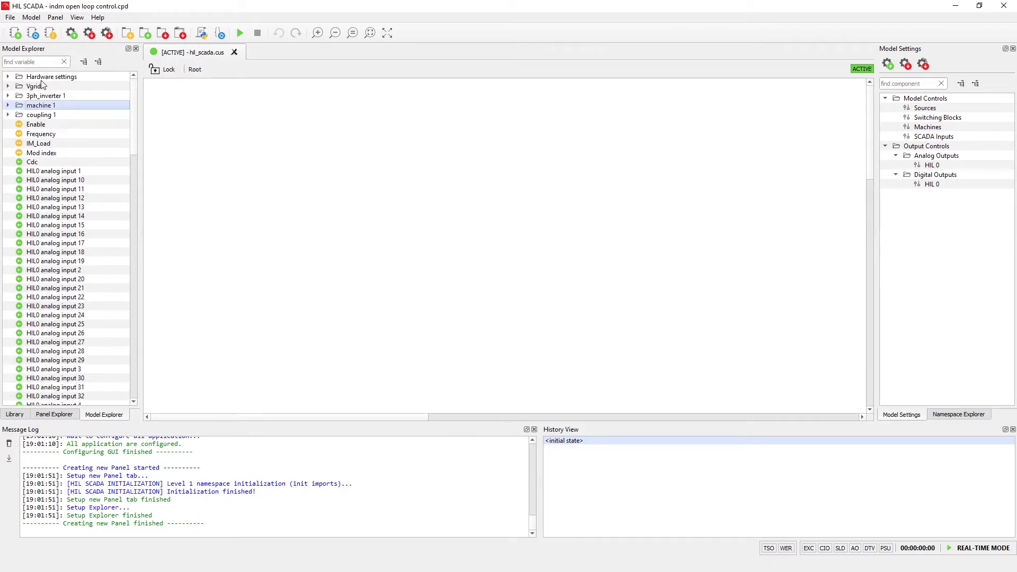
left_click(41, 79)
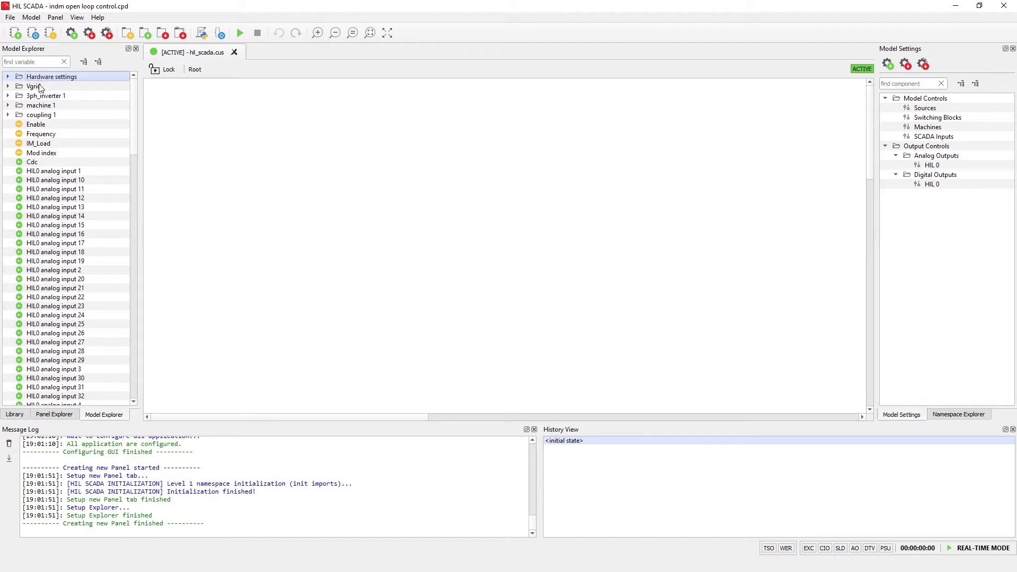
left_click(8, 76)
left_click(21, 86)
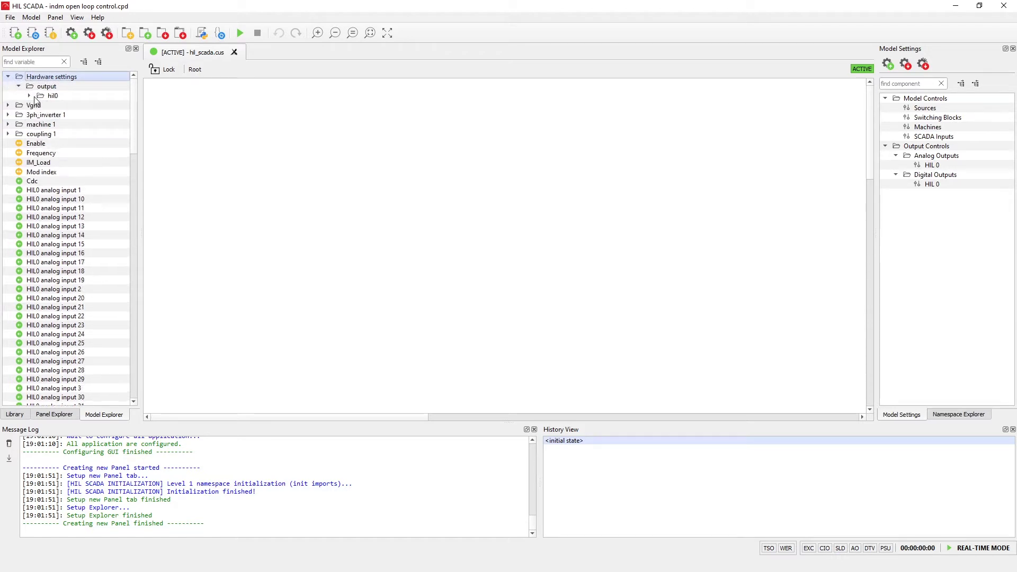
left_click(29, 96)
scroll(59, 148, "down", 3)
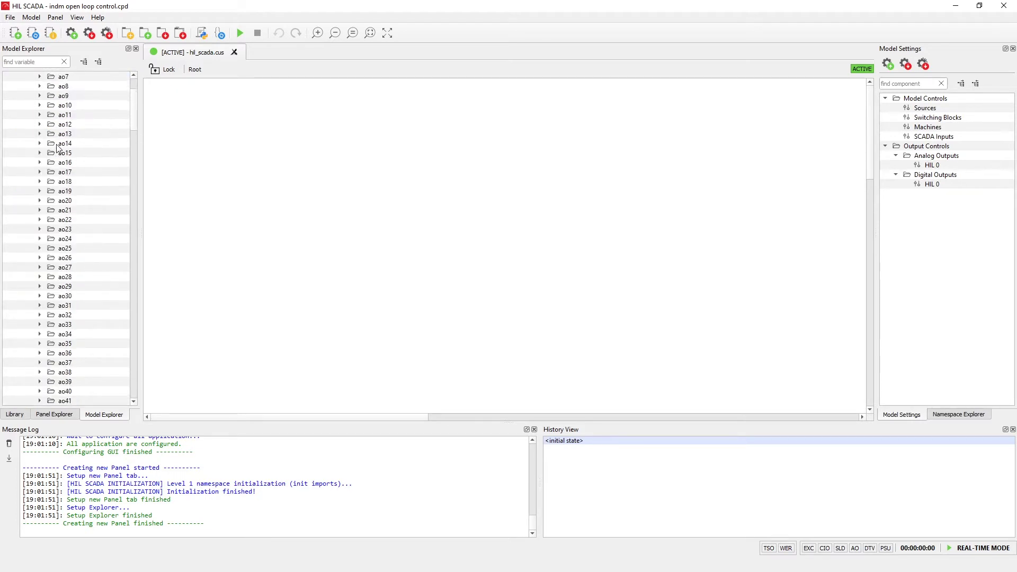
scroll(58, 148, "up", 4)
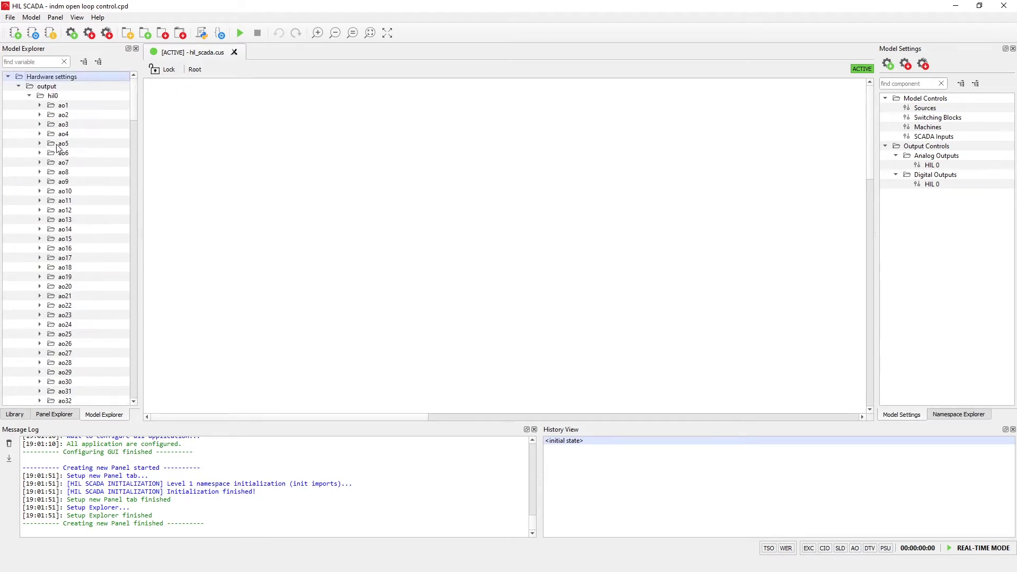
left_click(8, 77)
left_click(7, 86)
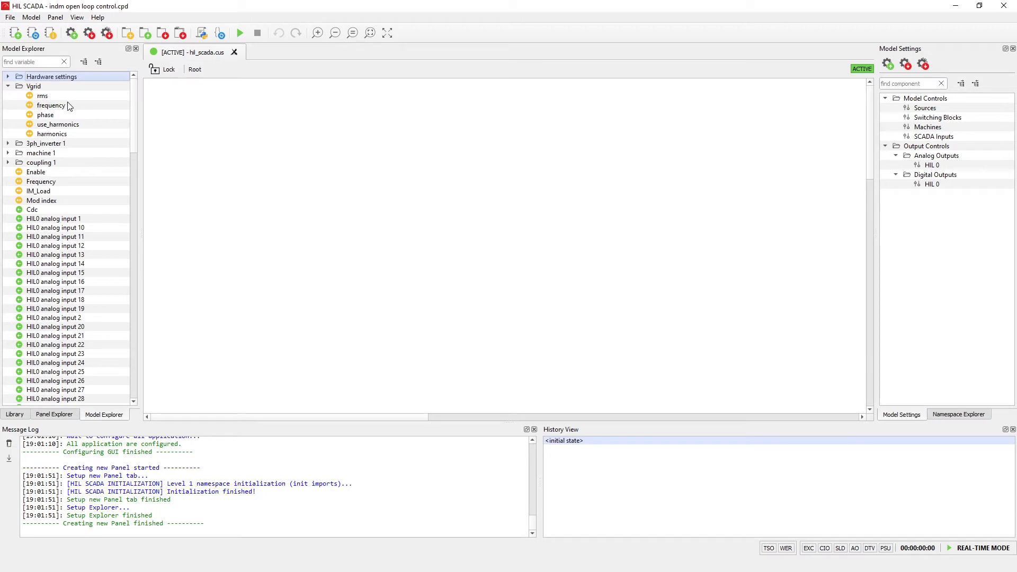
left_click(8, 86)
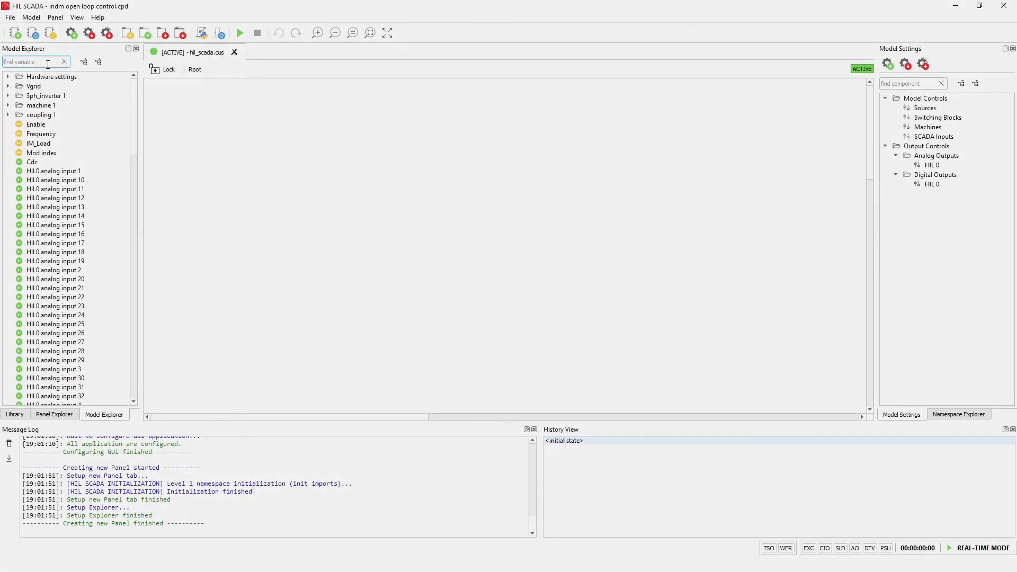
Search the model variables for "Speed" and clear the filter again
type("Speed")
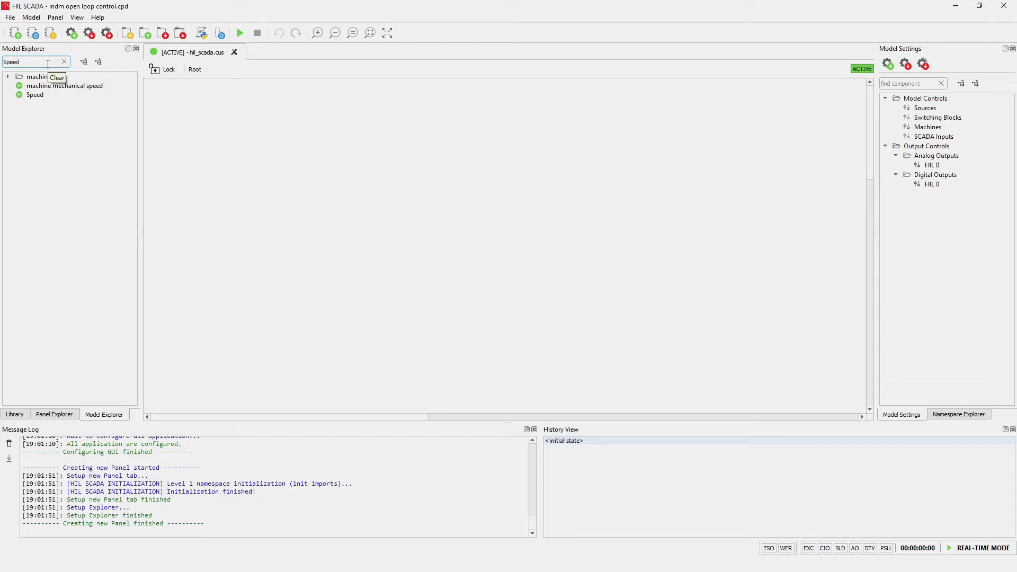
key("ctrl+a")
key("BackSpace")
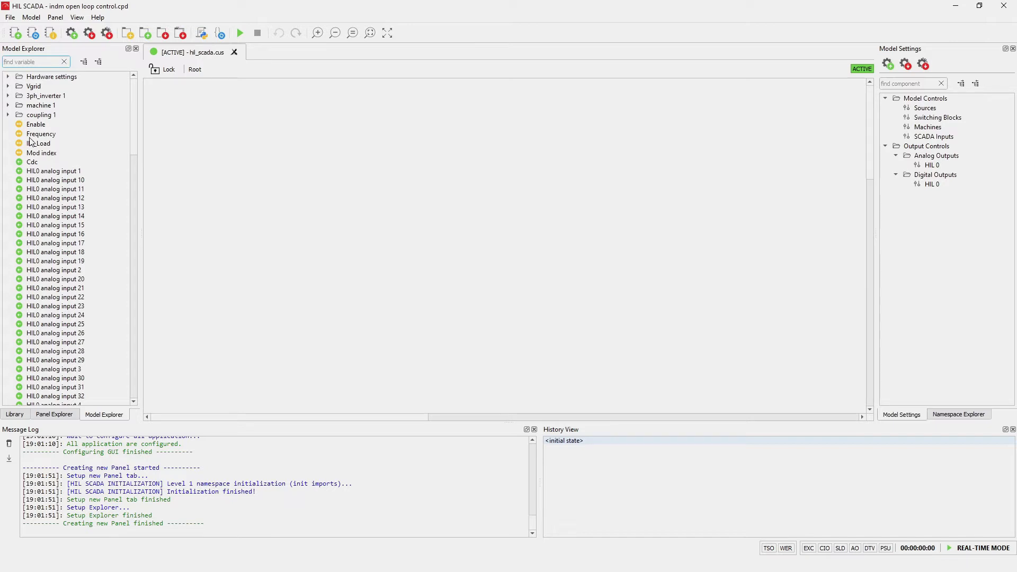
View the model variable info for Enable and close it
left_click(48, 125)
right_click(47, 122)
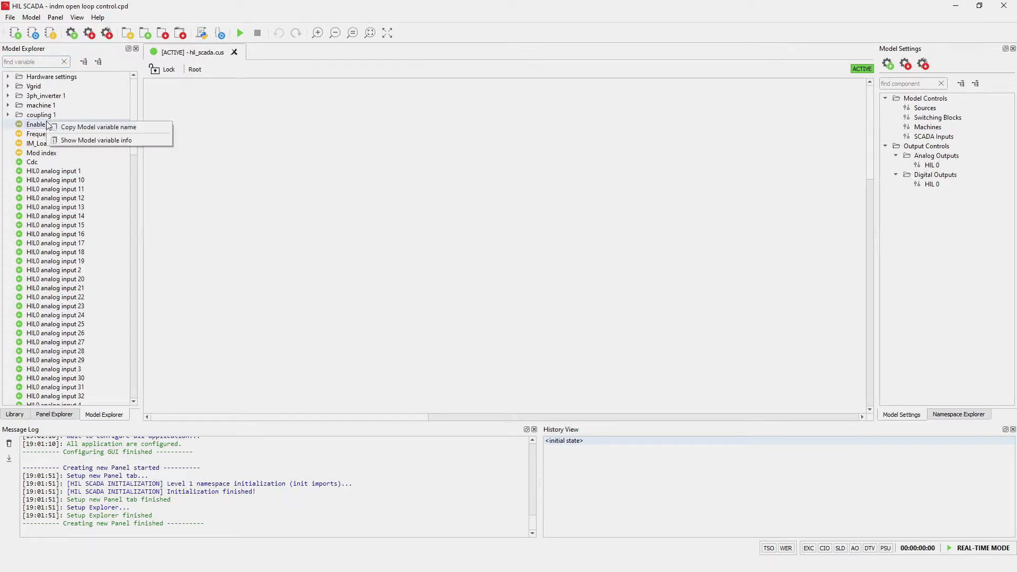
left_click(66, 140)
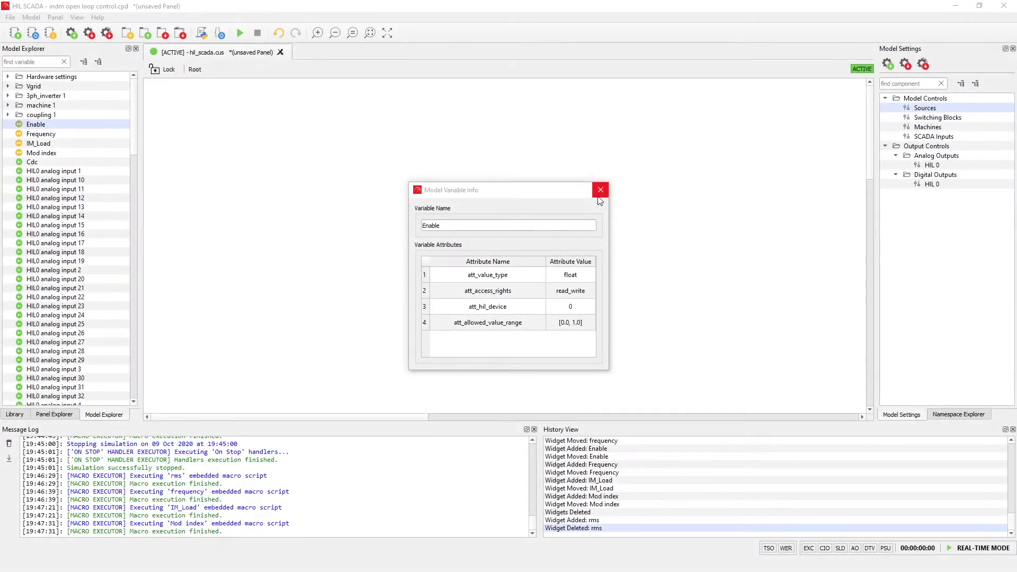
left_click(600, 190)
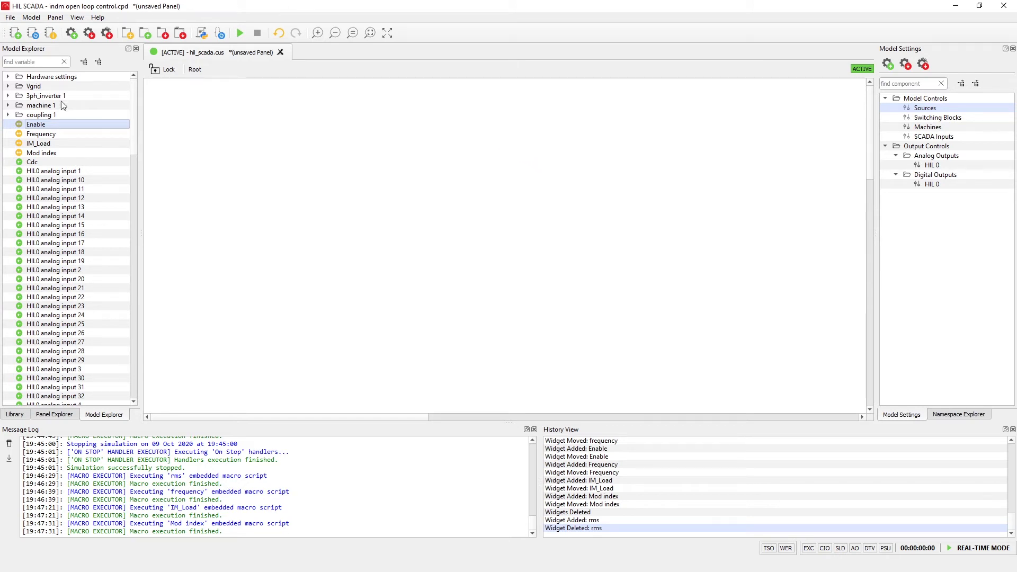
Add a Text Box widget for the Vgrid rms variable near the panel's upper-left corner and set it to 230
left_click(9, 86)
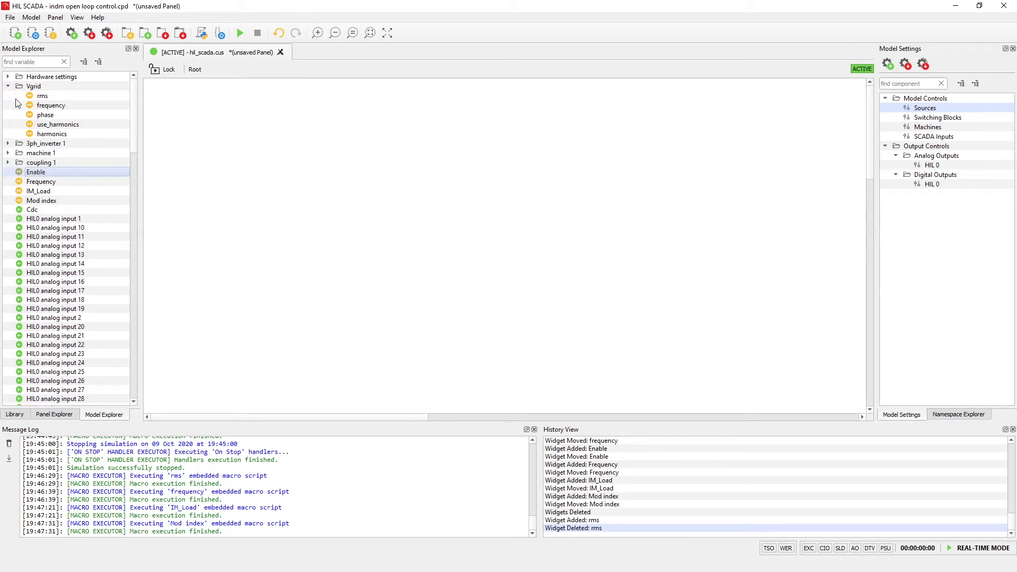
left_click_drag(53, 96, 206, 152)
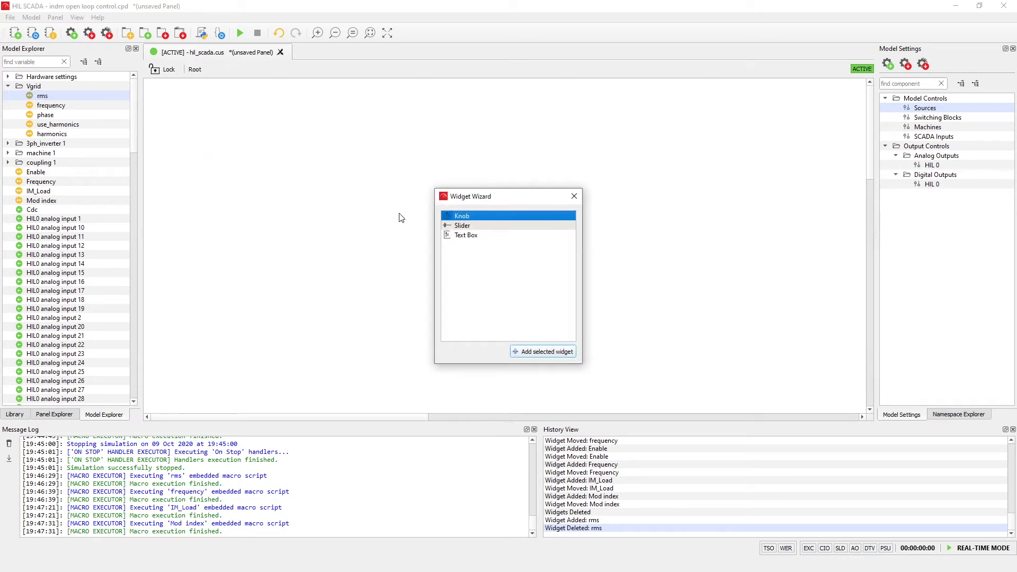
left_click(471, 237)
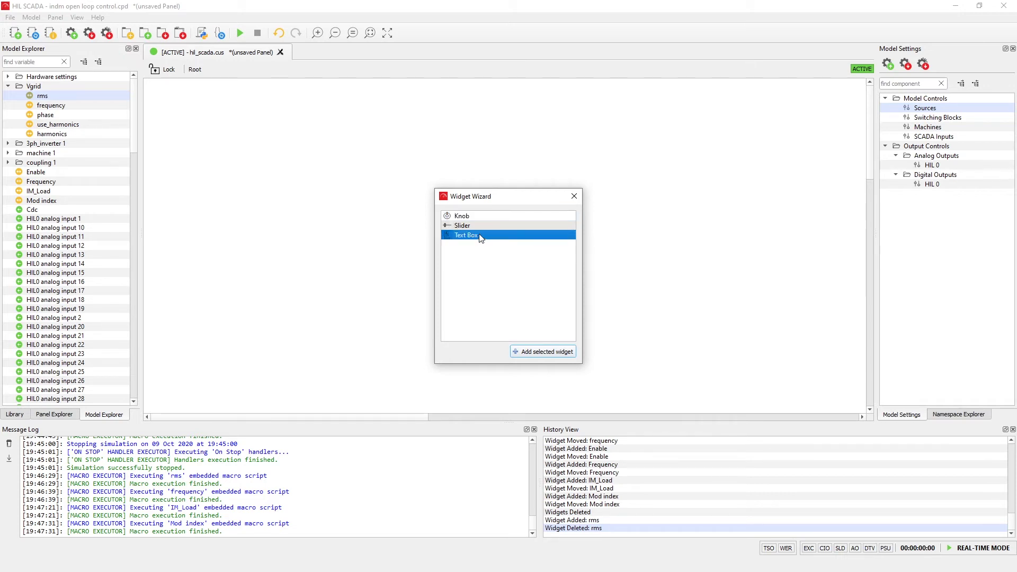
left_click(544, 352)
left_click_drag(202, 153, 193, 127)
left_click(231, 140)
left_click(228, 125)
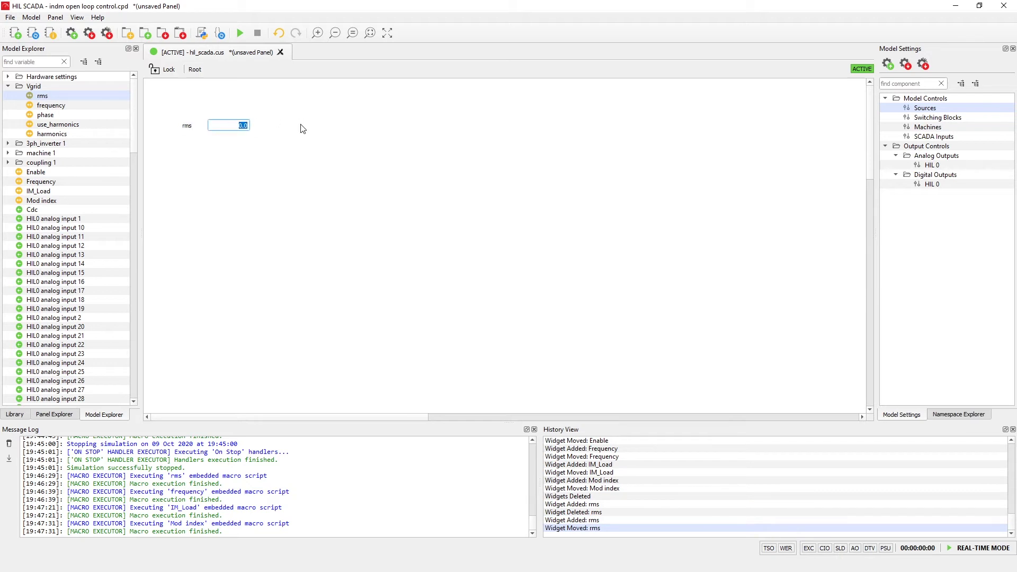
type("230")
key("Return")
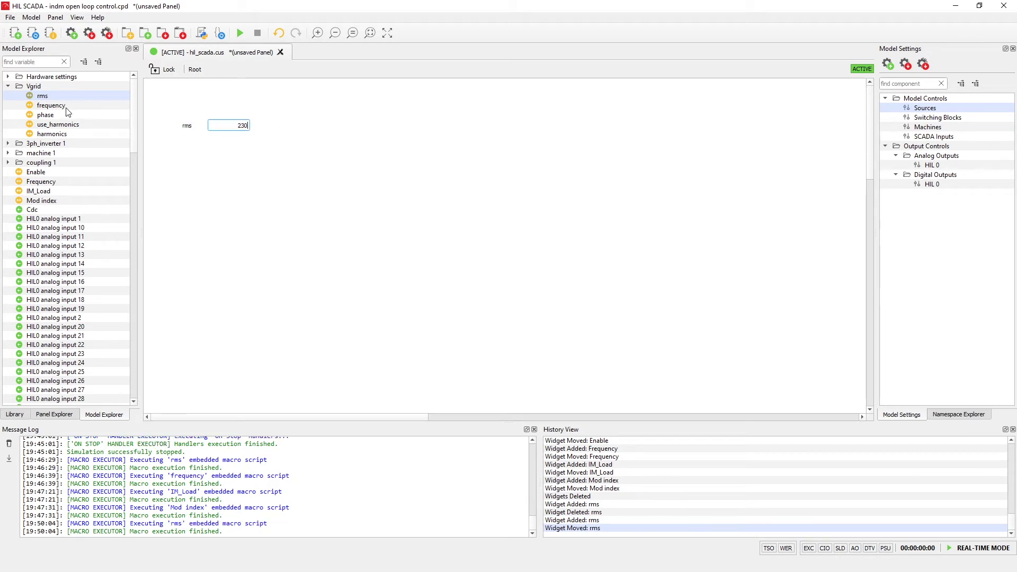
Add a Text Box widget for the Vgrid frequency variable beside the rms box and set it to 50
left_click(51, 106)
left_click_drag(52, 106, 292, 126)
left_click(485, 237)
double_click(486, 237)
left_click(324, 125)
type("50")
key("Return")
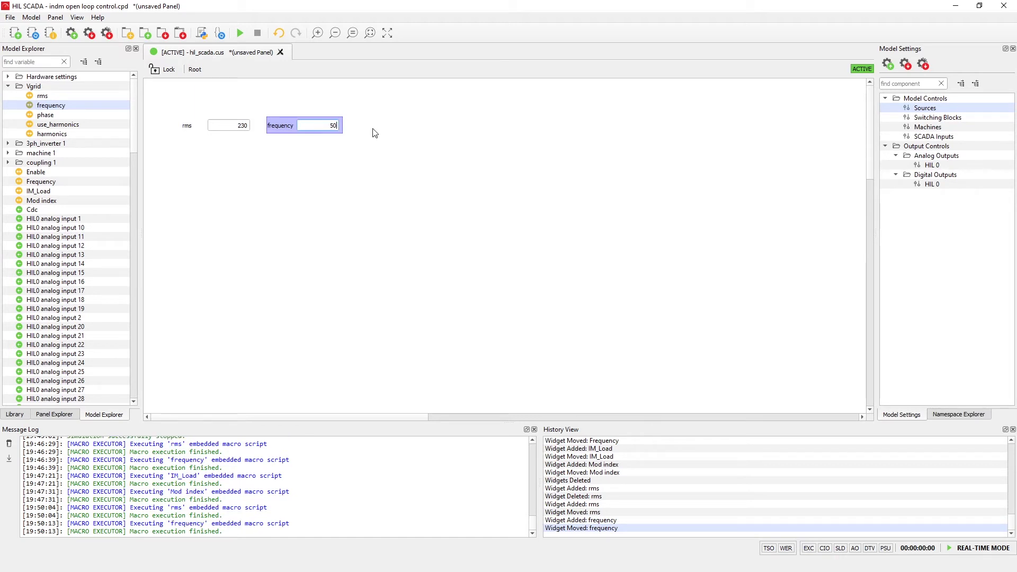
left_click(348, 190)
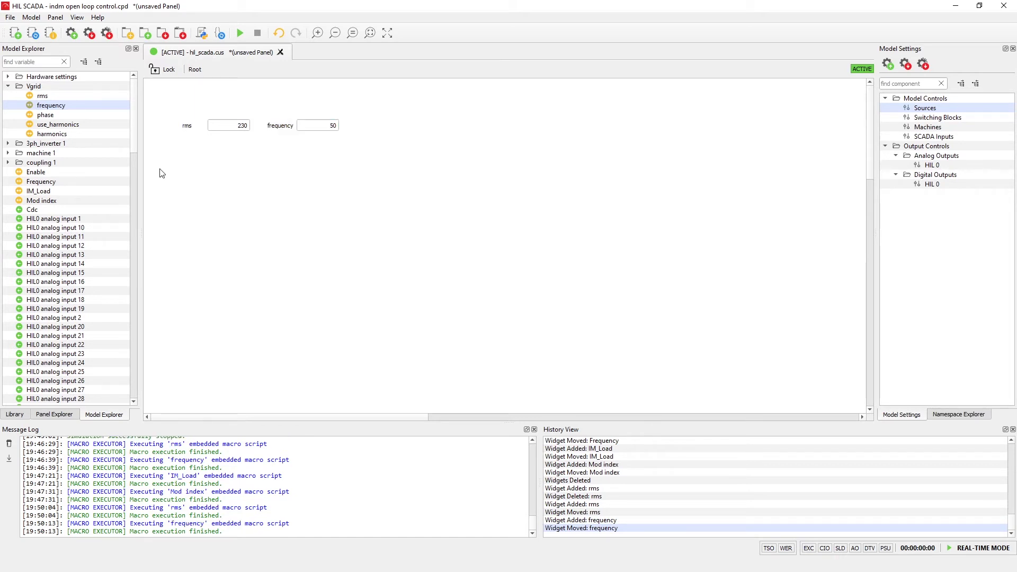
Add a Text Box widget for the Enable variable and position it below the rms and frequency boxes
left_click(51, 177)
left_click_drag(52, 178, 375, 248)
double_click(468, 235)
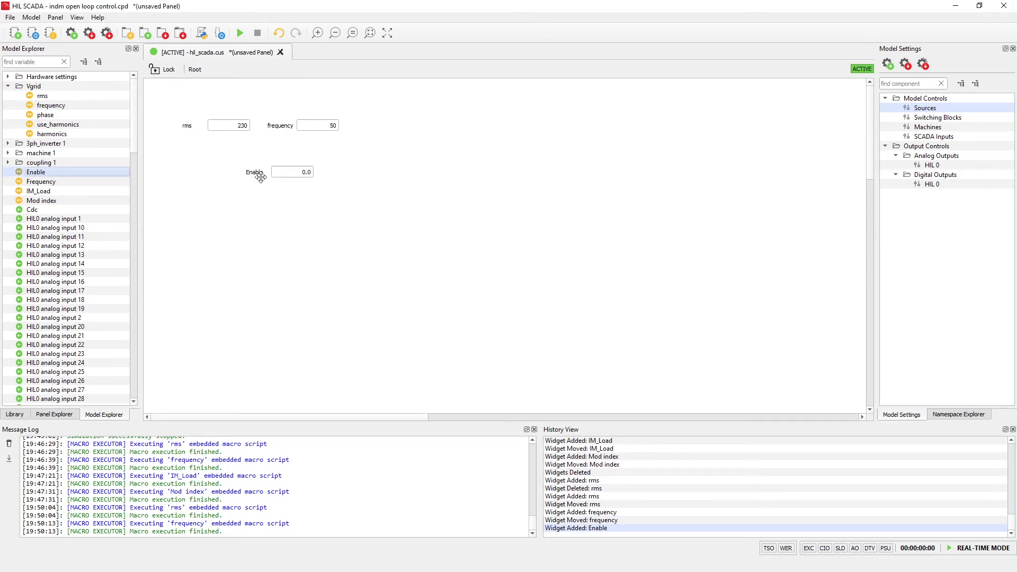
left_click(244, 170)
left_click_drag(244, 171, 240, 166)
Add a Slider widget for the model's Frequency variable and position it below the Enable box
left_click(43, 183)
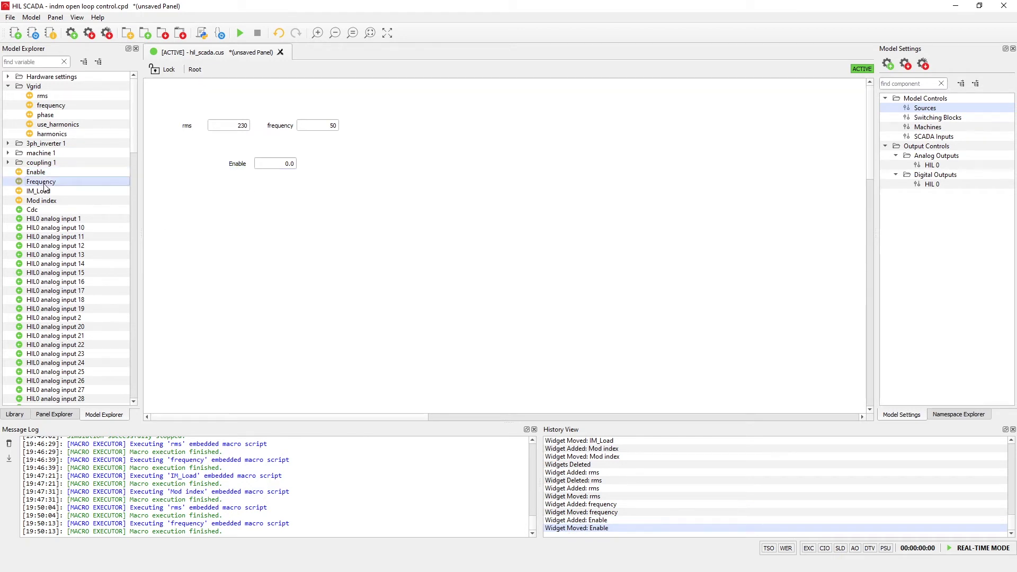
left_click_drag(53, 185, 227, 200)
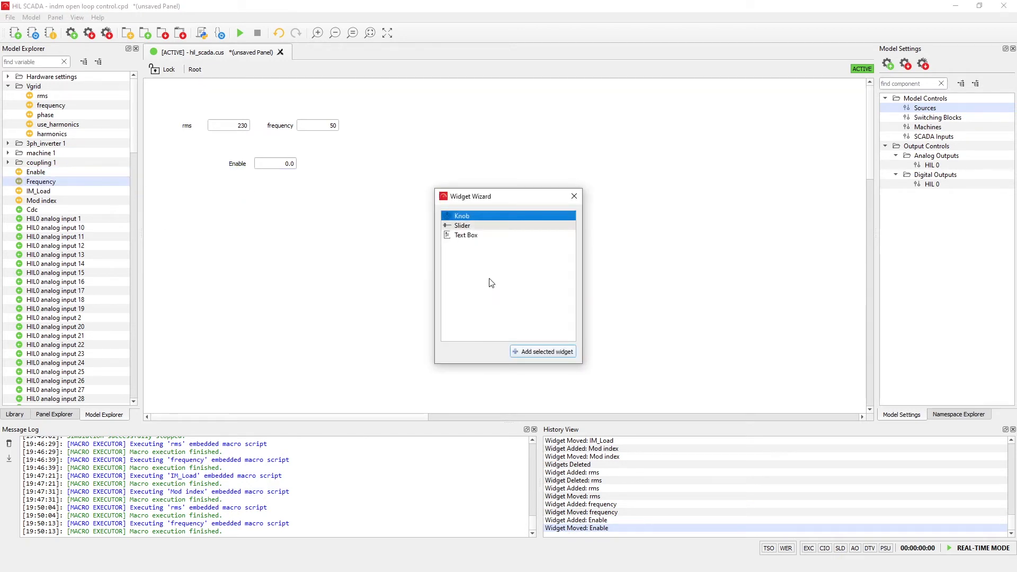
left_click(473, 228)
double_click(473, 229)
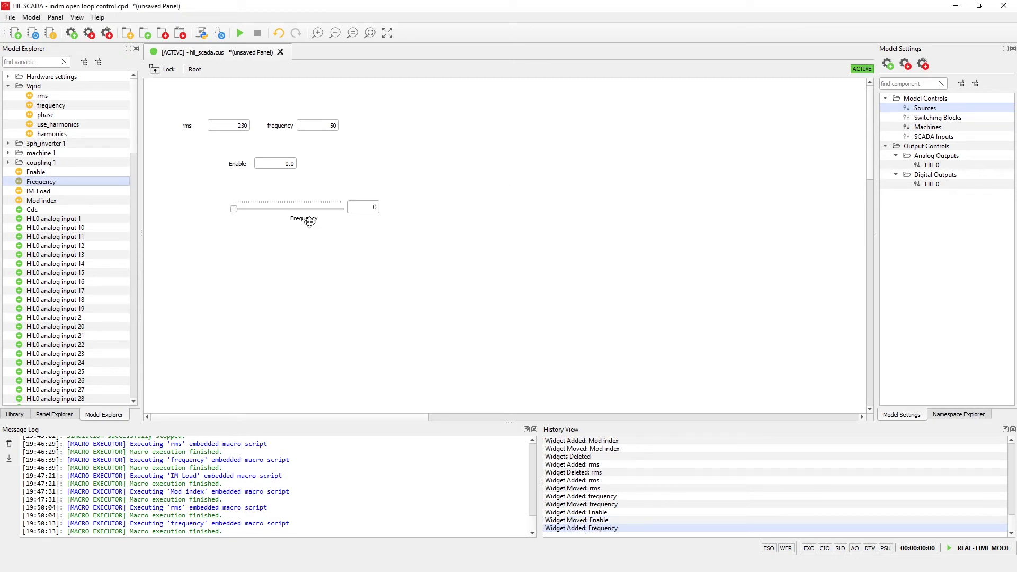
left_click_drag(311, 220, 279, 212)
left_click(295, 239)
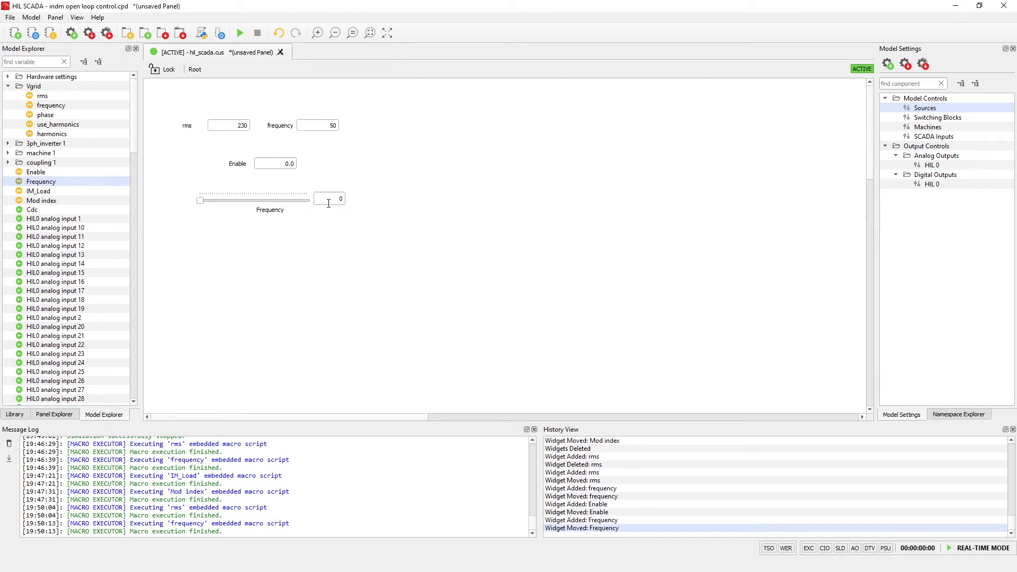
Set the Frequency slider's value to 40
double_click(334, 199)
type("4")
key("Return")
left_click(357, 270)
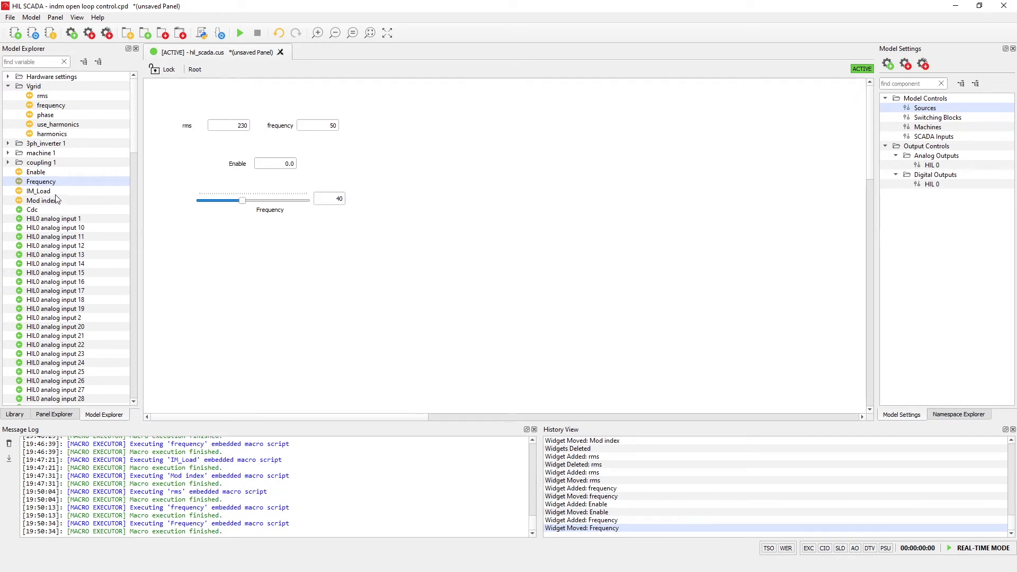
Add a Text Box widget for the IM_Load variable below the Frequency slider and set it to 0.1
left_click_drag(52, 194, 216, 230)
double_click(466, 235)
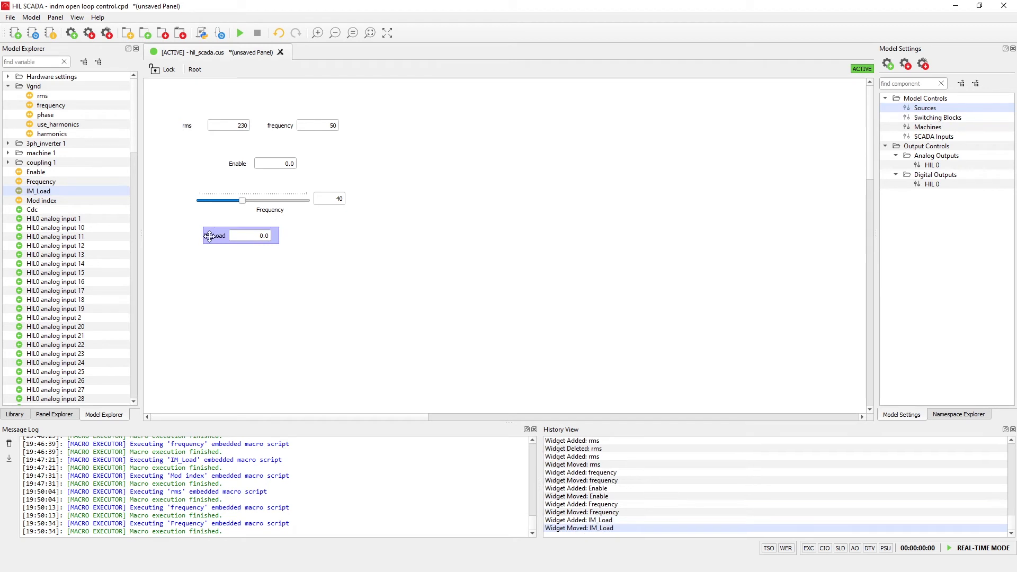
left_click(253, 237)
type("0.")
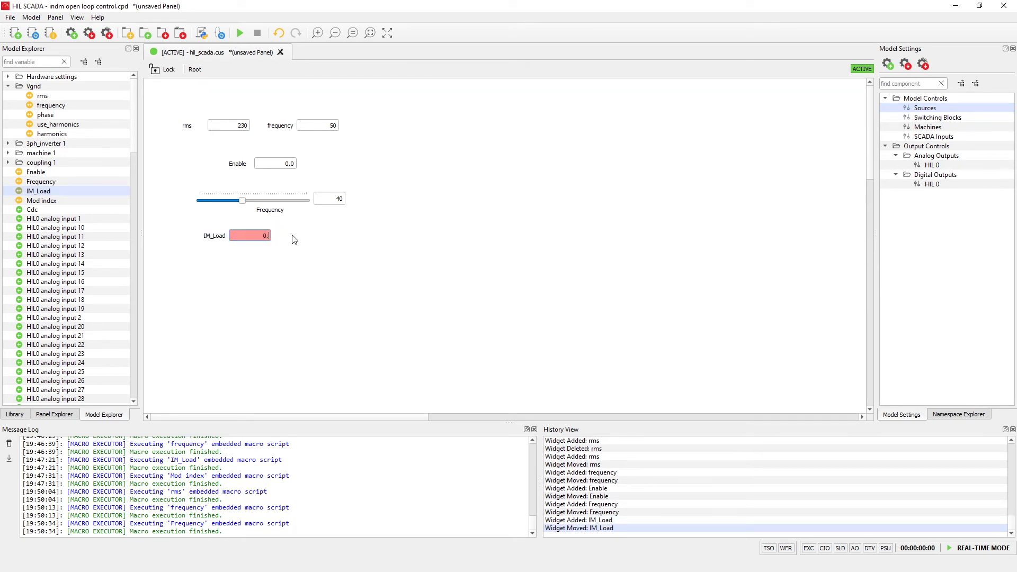
key("Return")
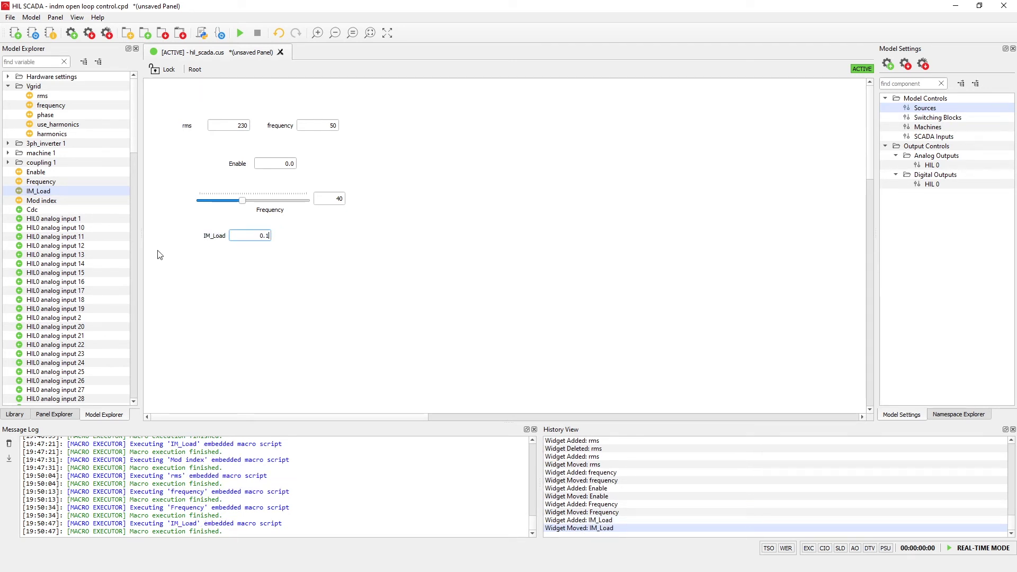
Add a Text Box widget for the Mod index variable, set it to 0.5 and align it beside the IM_Load box
left_click_drag(36, 202, 302, 238)
double_click(466, 235)
double_click(339, 239)
type("0")
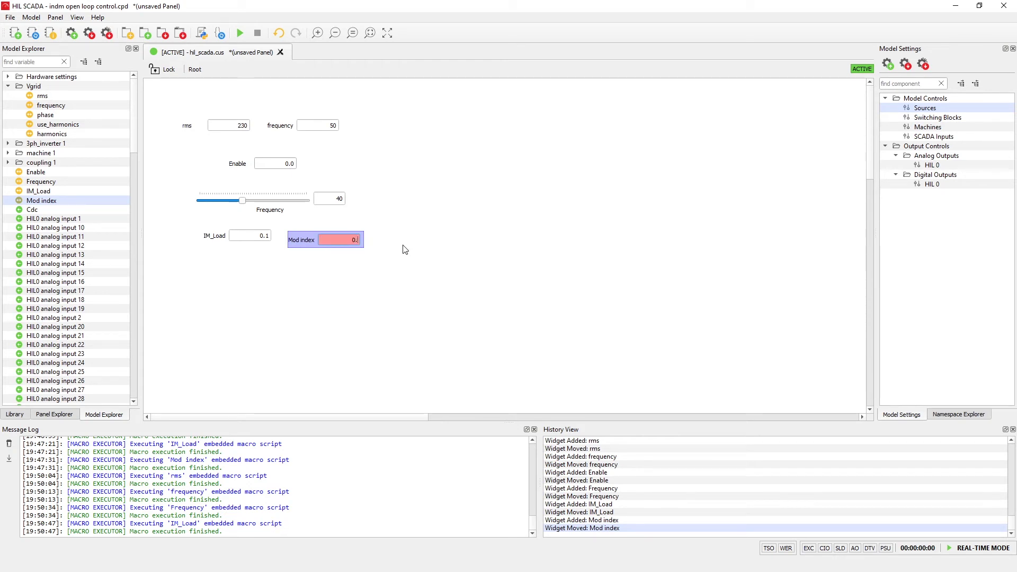
type(".5")
key("Return")
left_click_drag(299, 238, 298, 235)
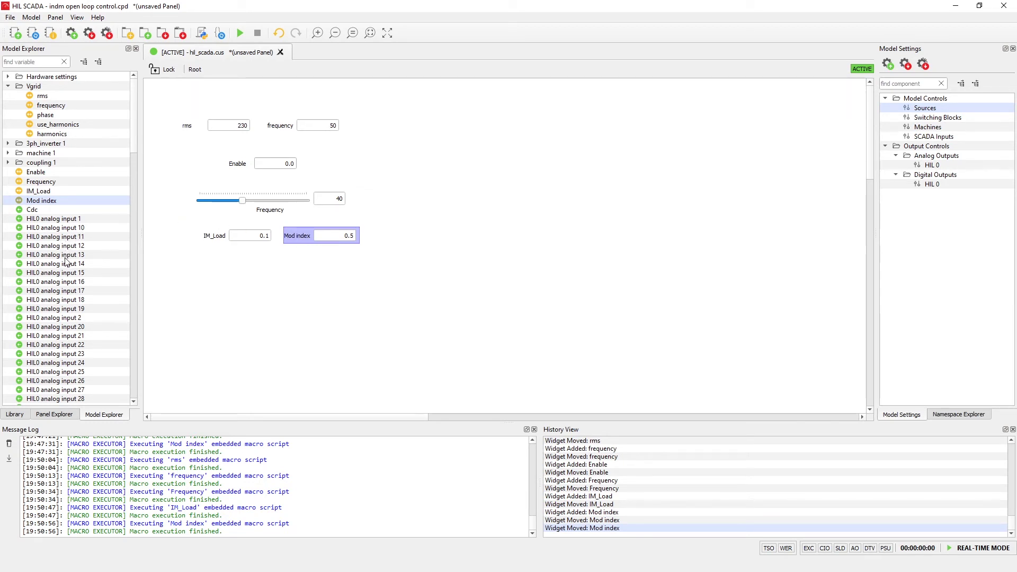
Add a Gauge widget for the machine electrical torque signal in the empty area beside the input widgets
scroll(65, 260, "down", 15)
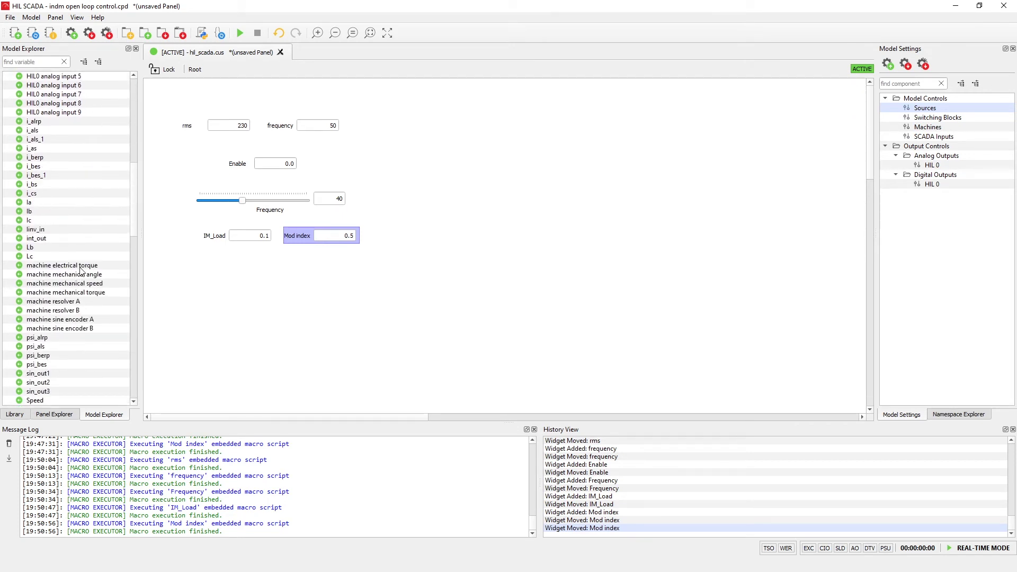
left_click_drag(79, 266, 477, 127)
double_click(481, 218)
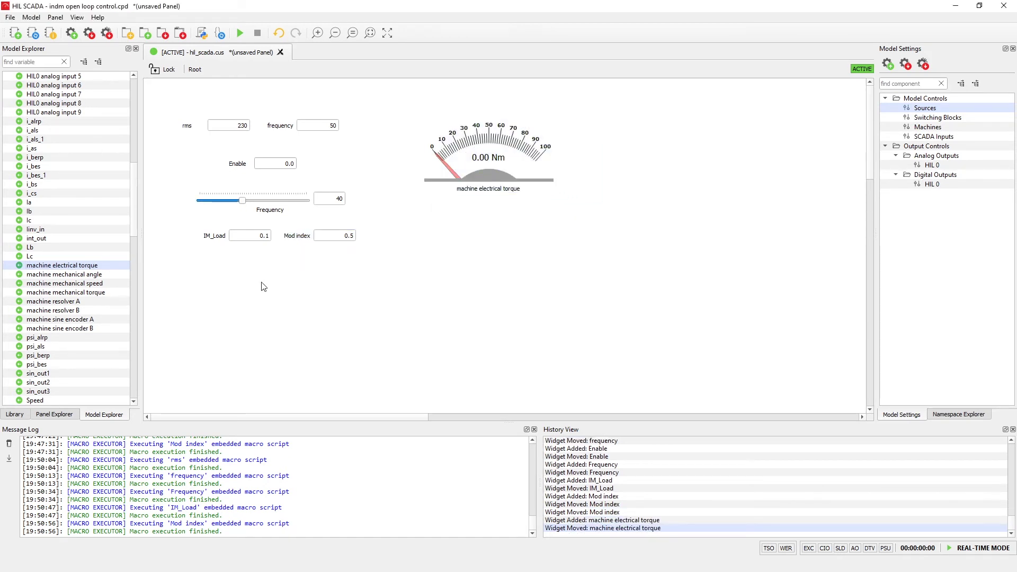
Add a Gauge widget for the machine mechanical torque signal and align it beside the electrical torque gauge
left_click(87, 293)
left_click_drag(88, 293, 645, 166)
double_click(470, 218)
left_click_drag(604, 156, 600, 152)
Add a Trace Graph widget for the Speed signal and position it below the two torque gauges
scroll(56, 349, "down", 2)
left_click(39, 348)
left_click_drag(39, 347, 565, 269)
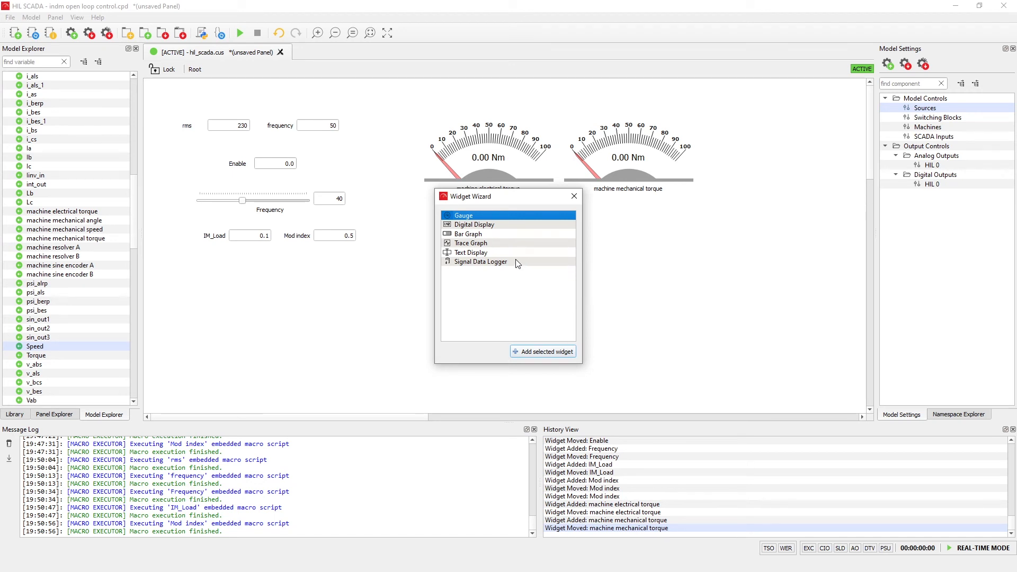
left_click(499, 244)
double_click(500, 244)
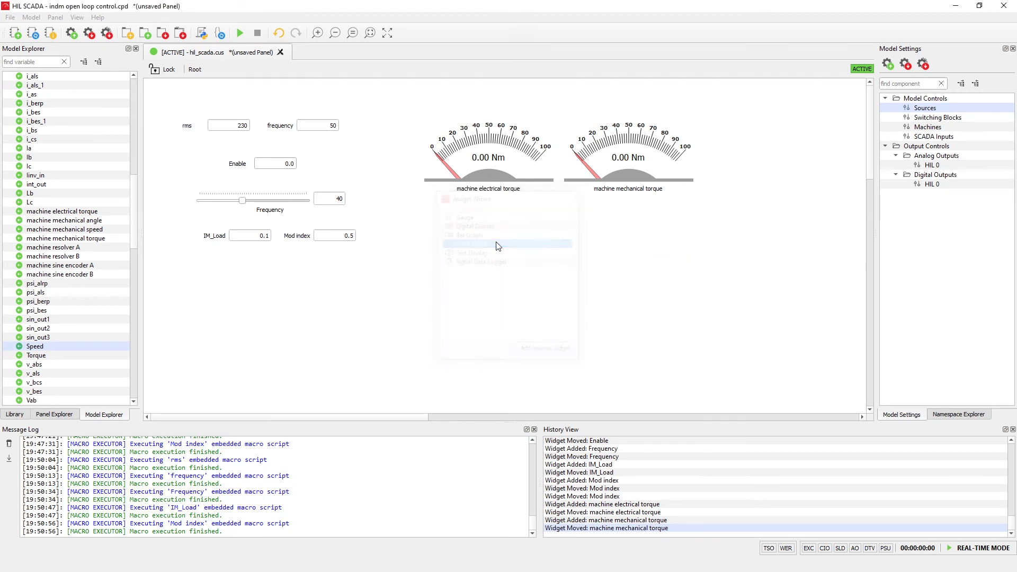
left_click_drag(618, 307, 522, 252)
left_click(470, 369)
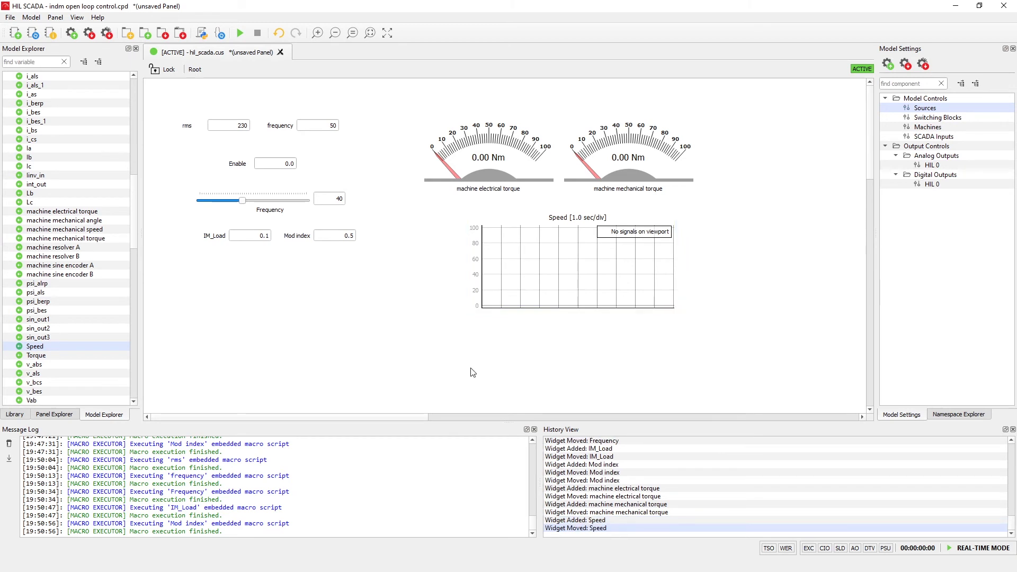
Add an LED widget for the enable digital signal above the torque gauges and widen it so its label fits
scroll(46, 339, "down", 4)
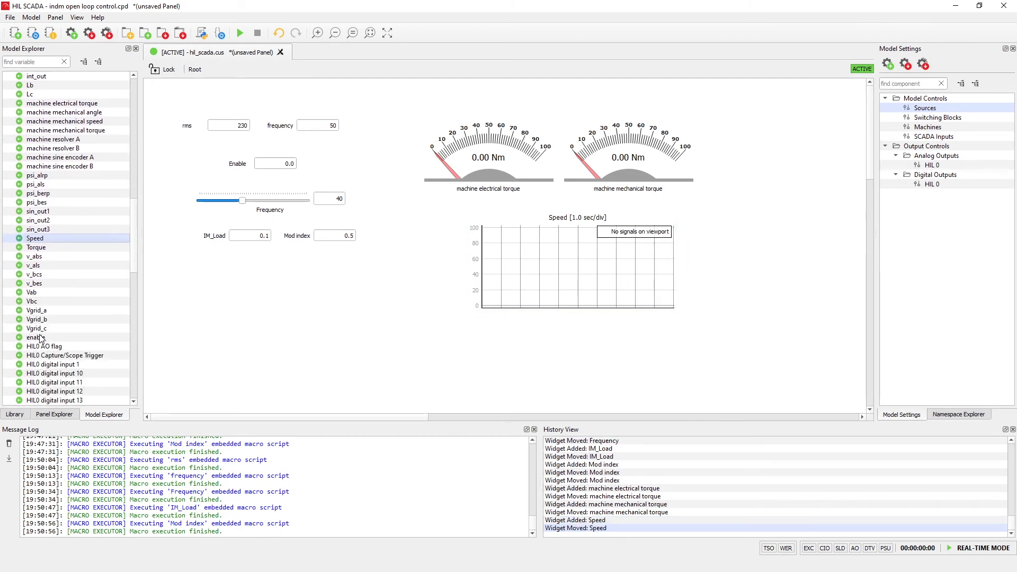
left_click_drag(37, 338, 549, 173)
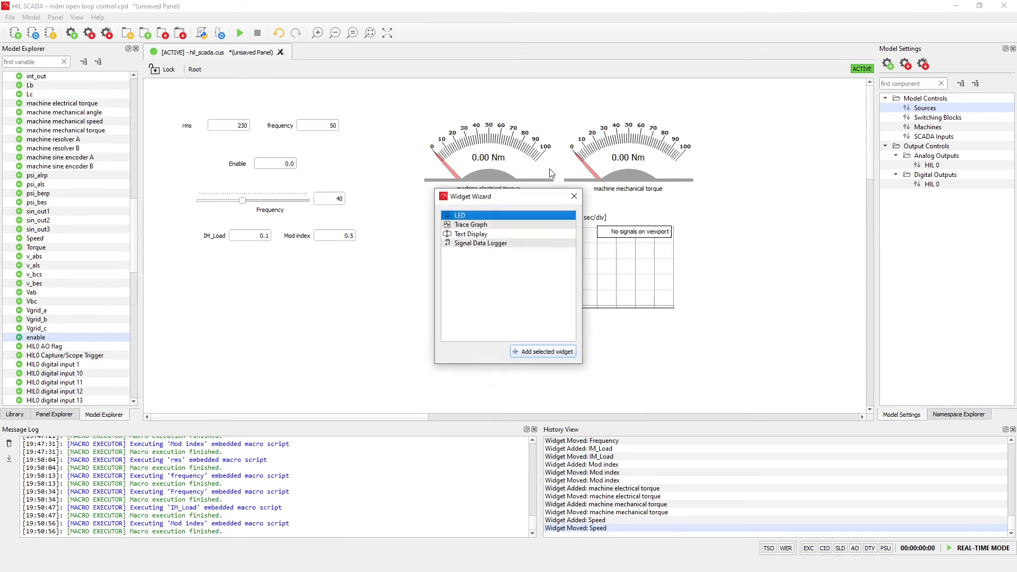
double_click(472, 215)
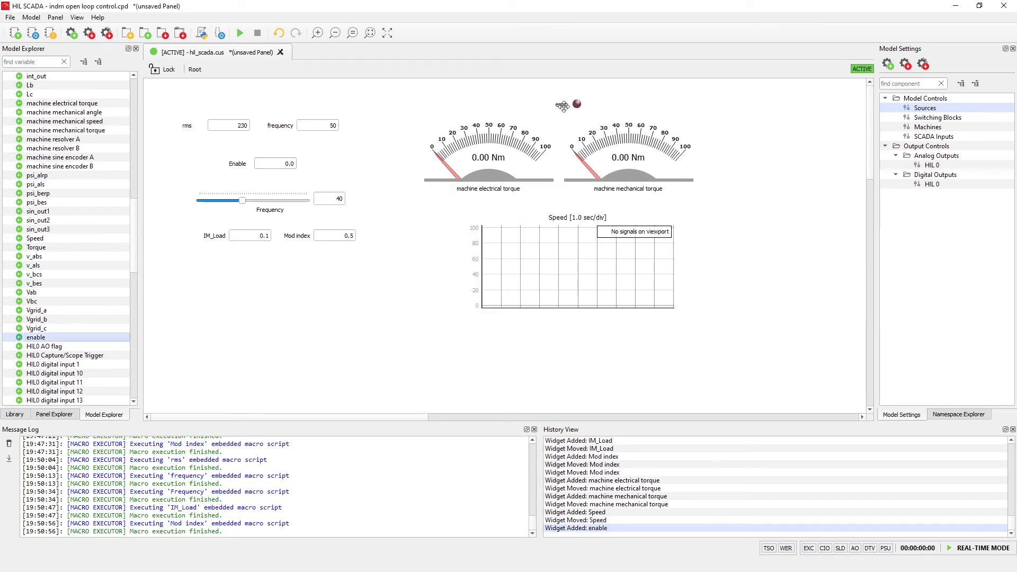
left_click_drag(563, 105, 553, 105)
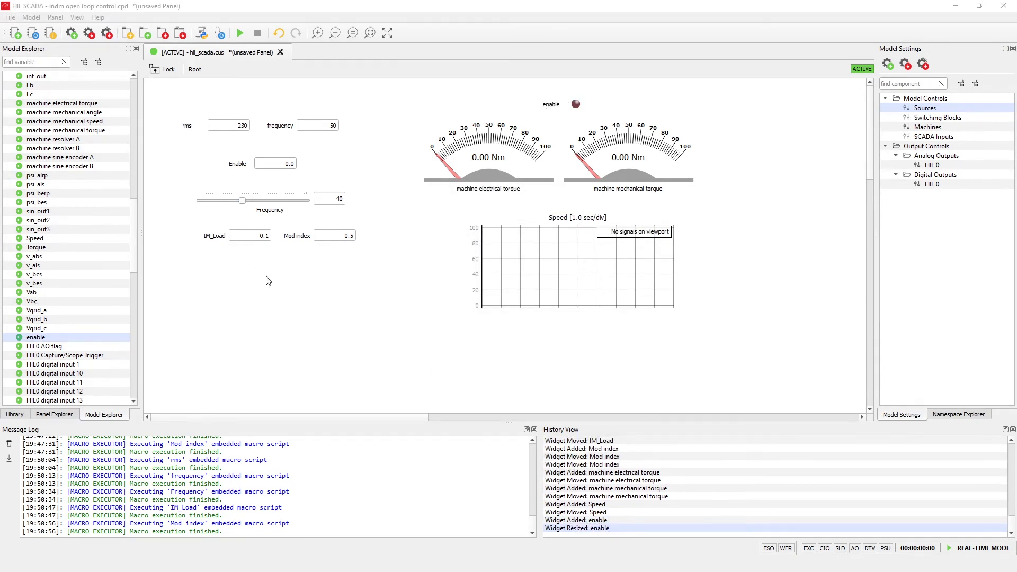
Start the simulation and set the Enable box to 1
left_click(246, 38)
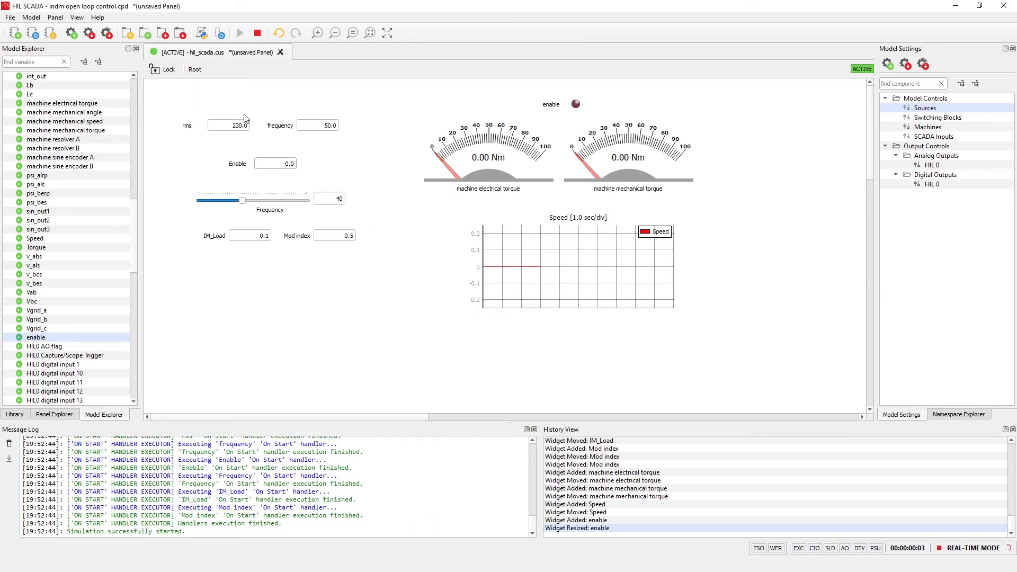
left_click(283, 164)
type("1")
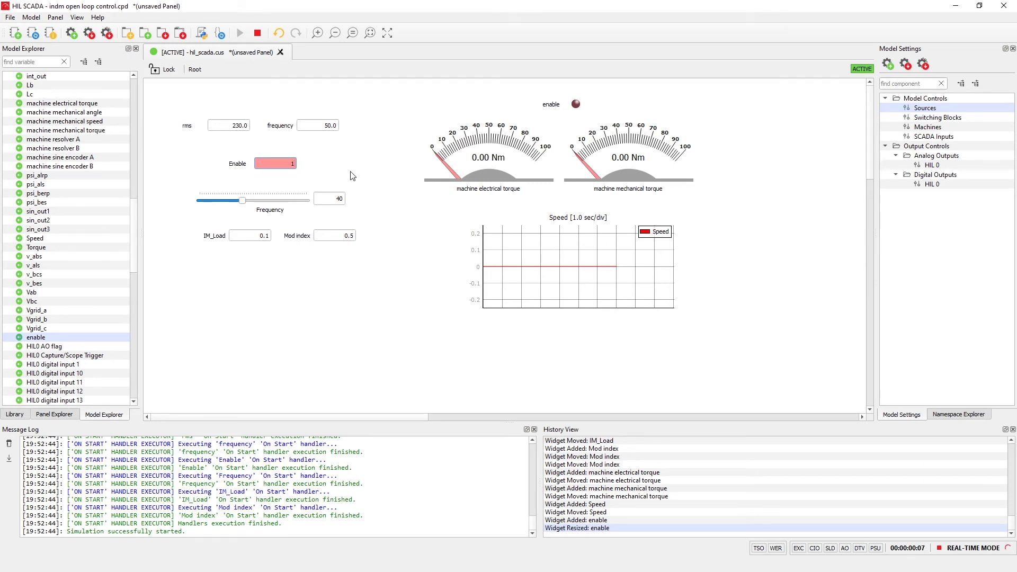
key("Return")
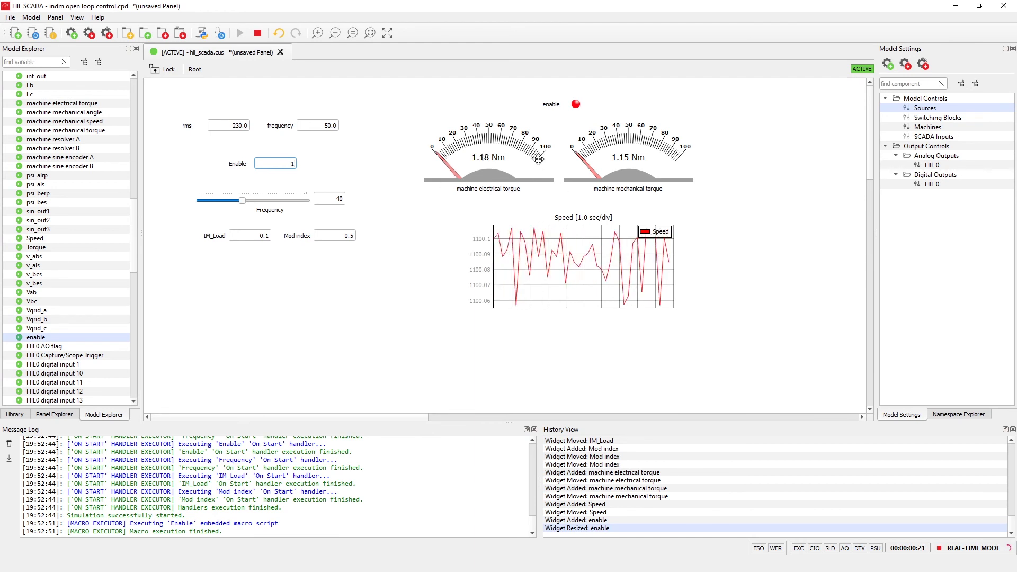
Set the machine electrical torque gauge's maximum range to 2
left_click(517, 154)
double_click(518, 154)
left_click(546, 197)
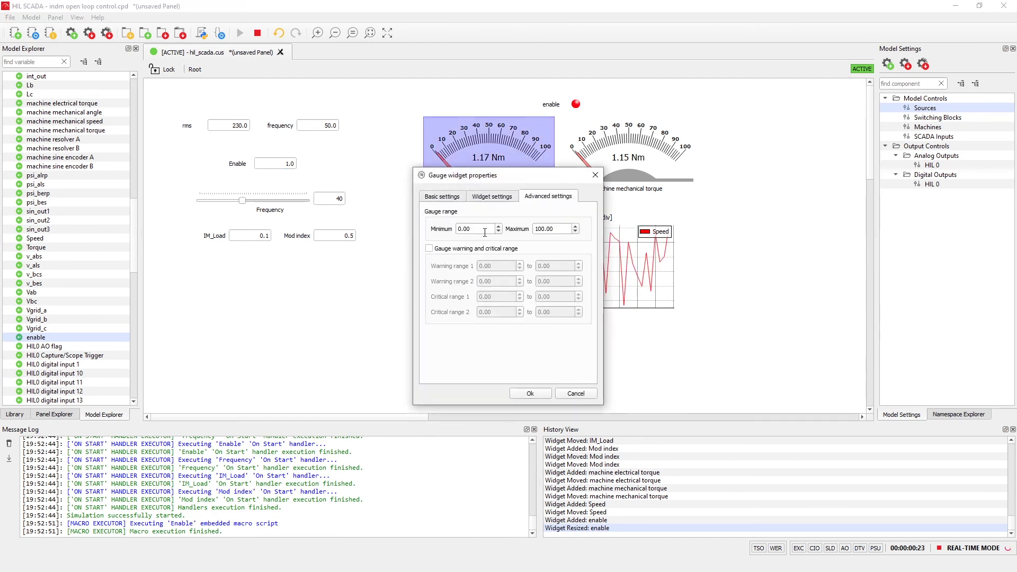
type("2")
left_click(530, 394)
Set the machine mechanical torque gauge's maximum range to 2
double_click(628, 154)
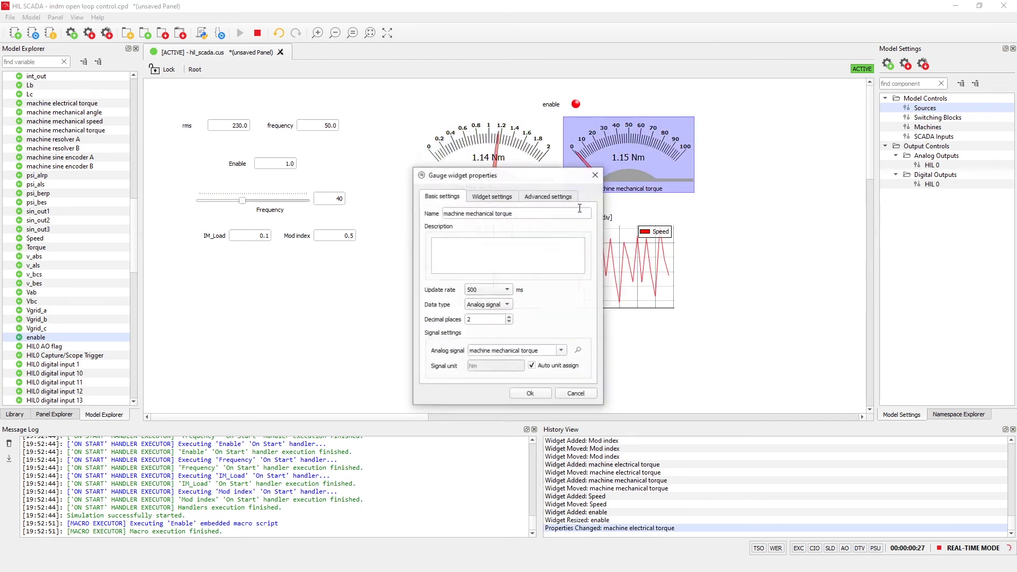
left_click(548, 196)
double_click(558, 228)
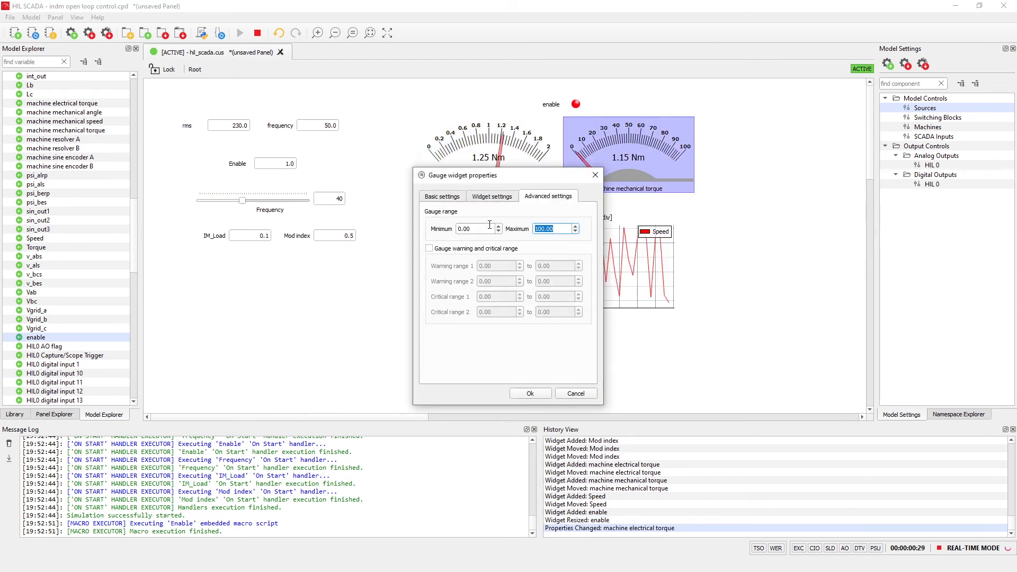
type("2")
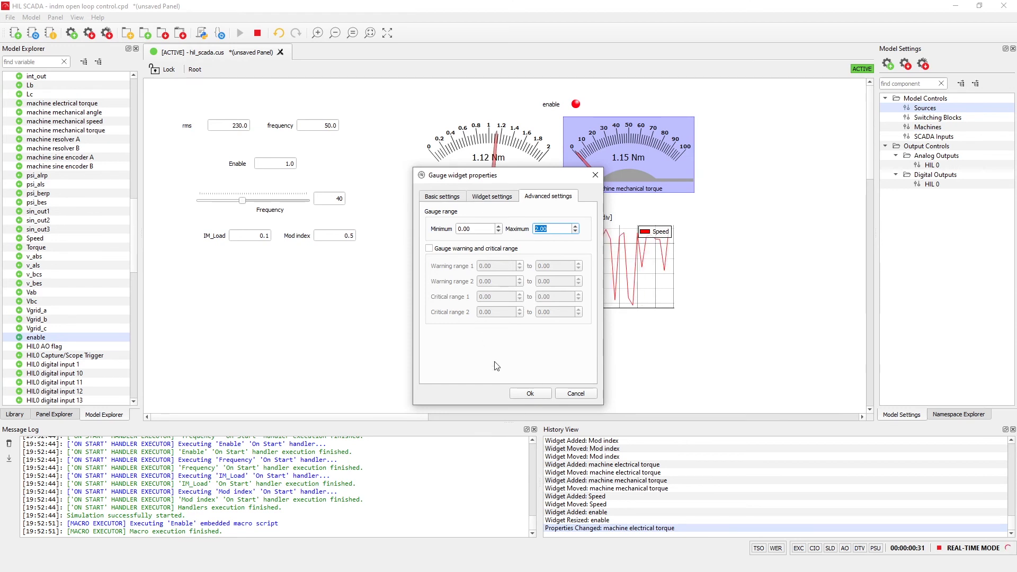
left_click(530, 394)
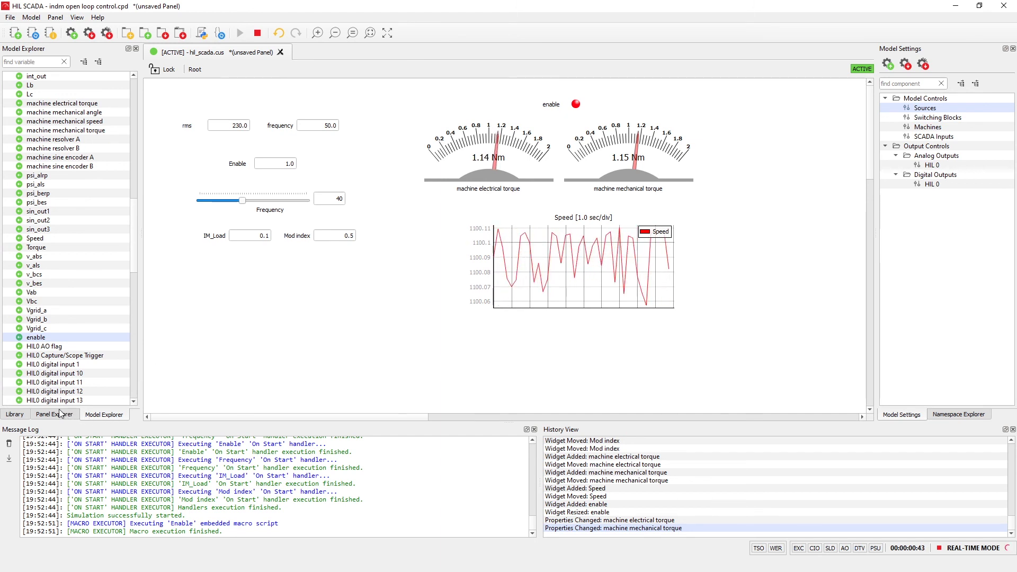
Add a Bar Graph widget from the widget library below the IM_Load box, and a Capture/Scope widget beneath it
left_click(26, 415)
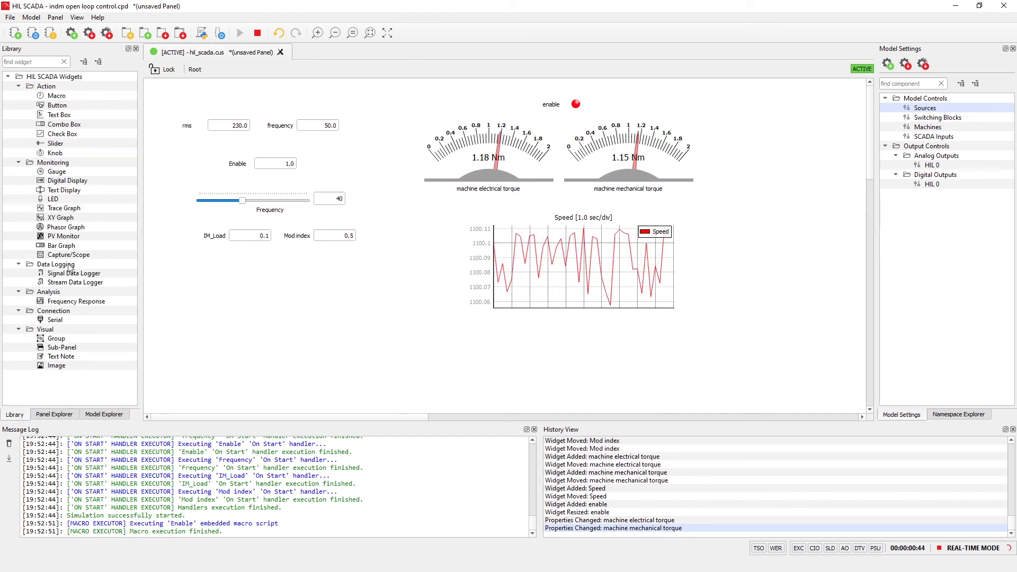
left_click_drag(64, 246, 239, 286)
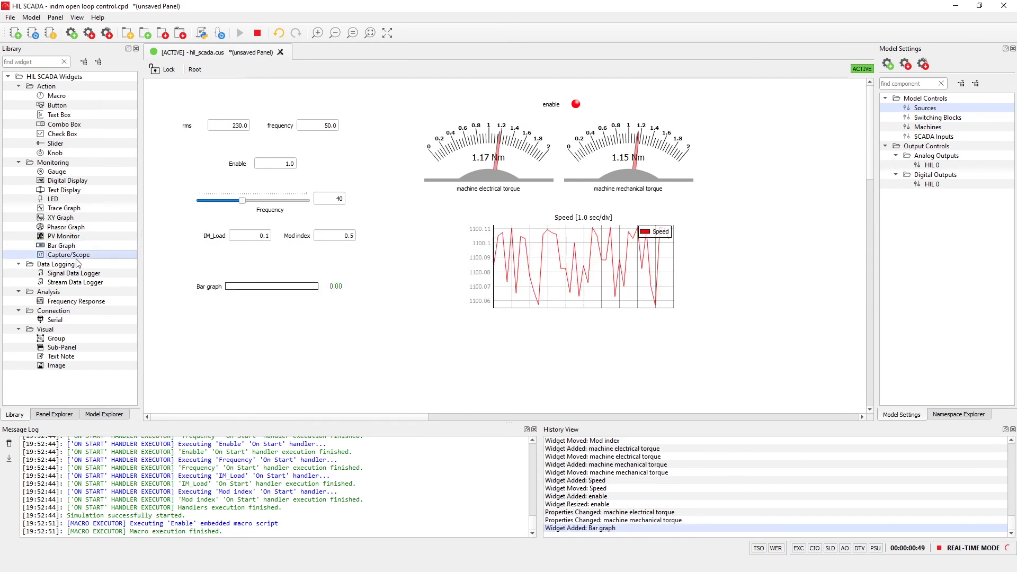
left_click_drag(269, 344, 296, 338)
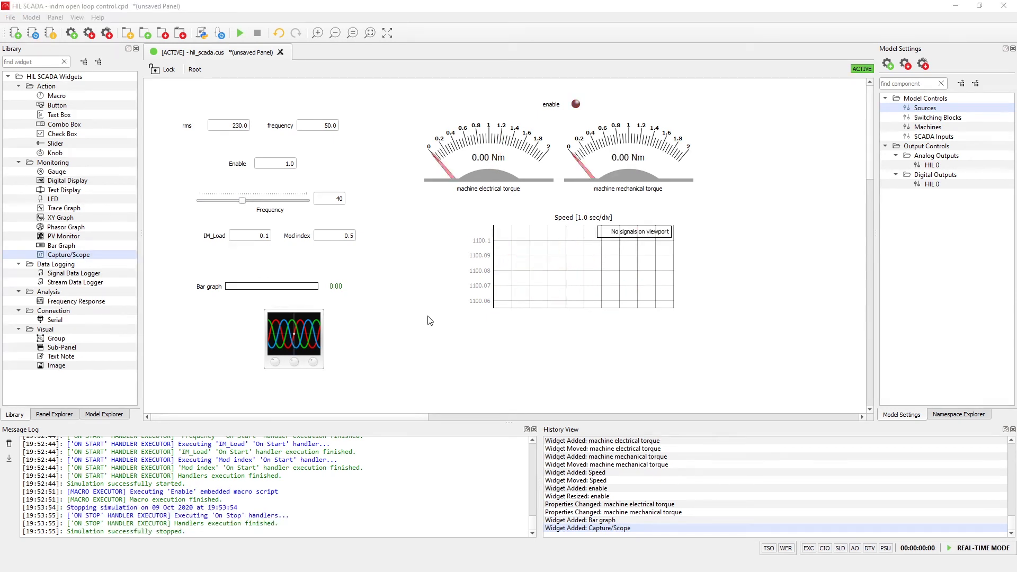